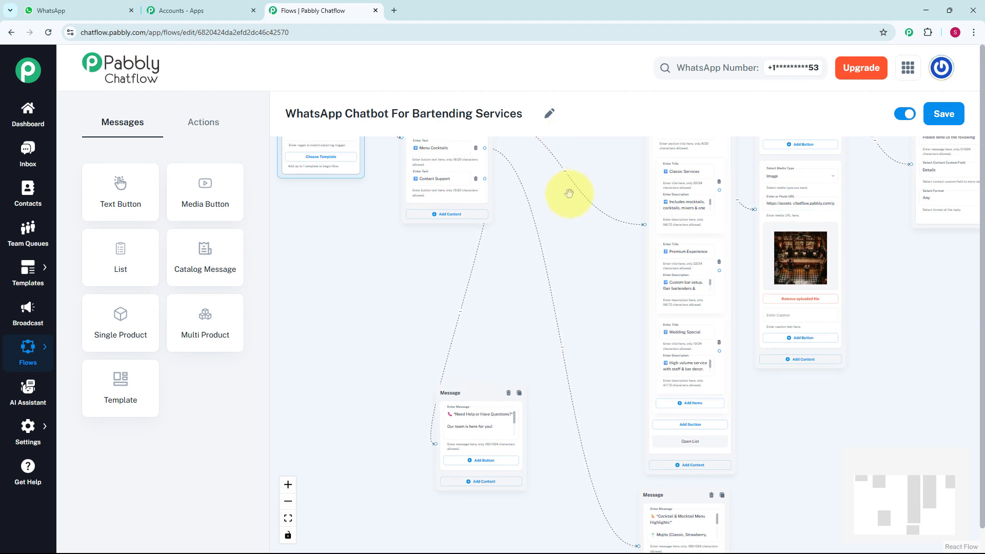
Step: Examine the message, list, media and question blocks of the WhatsApp Chatbot For Bartending Services flow and their connections
{"action": "left_click_drag", "start_coordinate": [572, 233], "coordinate": [502, 202]}
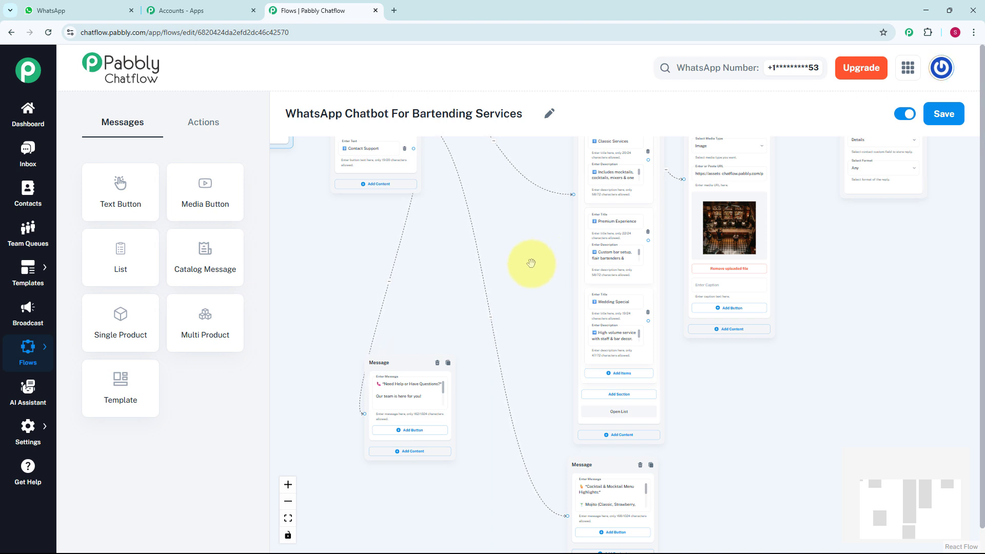
{"action": "left_click_drag", "start_coordinate": [530, 264], "coordinate": [467, 141]}
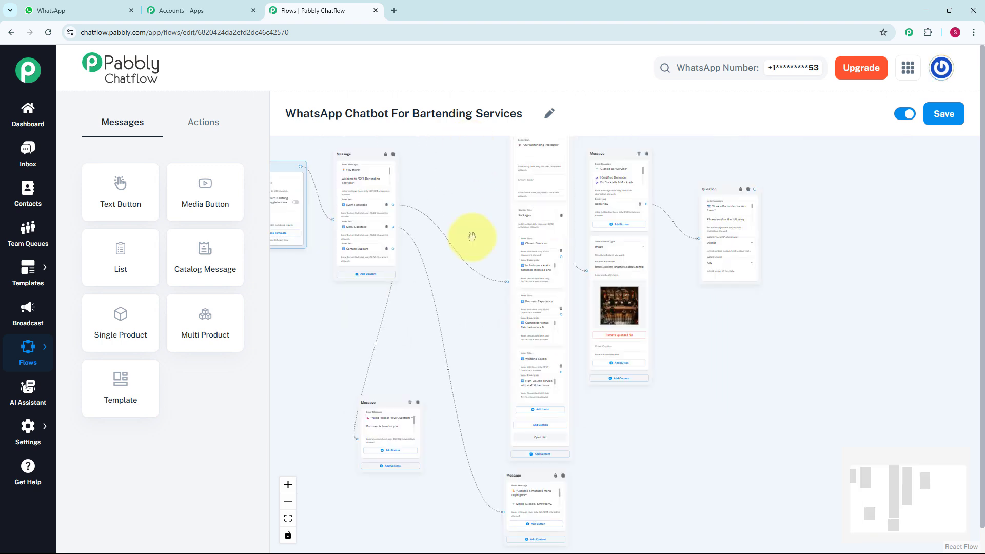
{"action": "left_click_drag", "start_coordinate": [472, 237], "coordinate": [572, 259]}
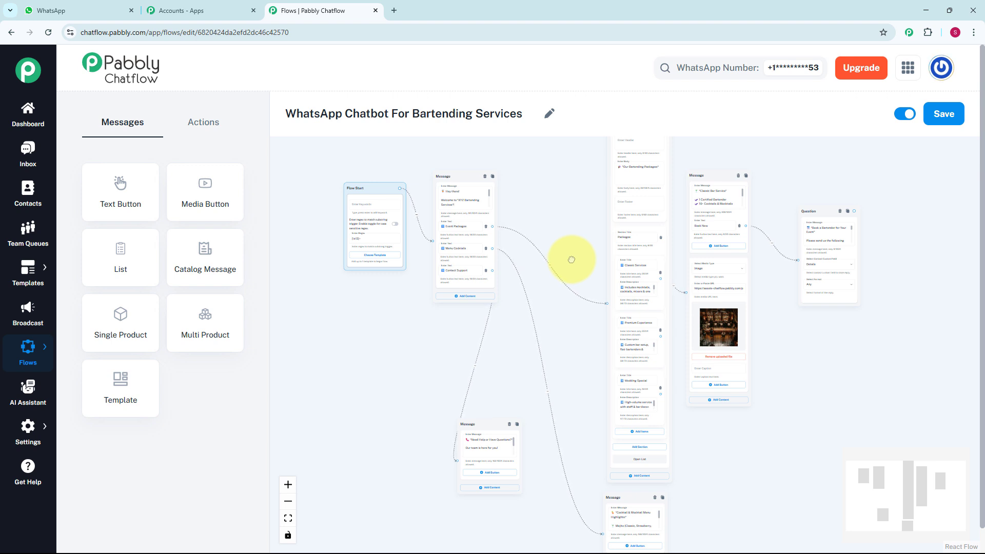
{"action": "scroll", "coordinate": [560, 250], "scroll_direction": "up", "scroll_amount": 2}
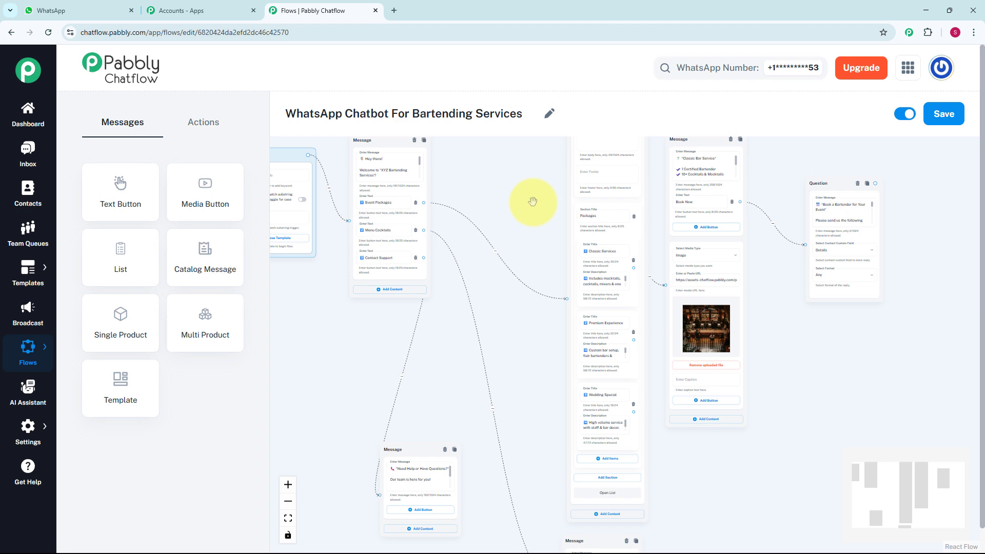
{"action": "left_click_drag", "start_coordinate": [533, 202], "coordinate": [522, 130]}
{"action": "scroll", "coordinate": [483, 245], "scroll_direction": "up", "scroll_amount": 2}
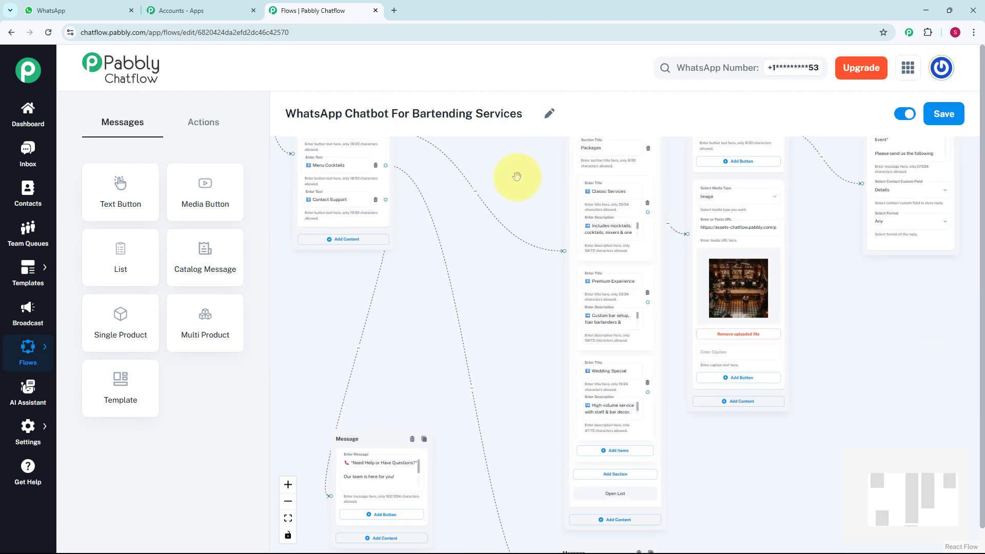
Step: Switch to WhatsApp and test the XYZ Bartenders booking path through Event Packages, Classic Services and Book Now
{"action": "key", "text": "ctrl+1"}
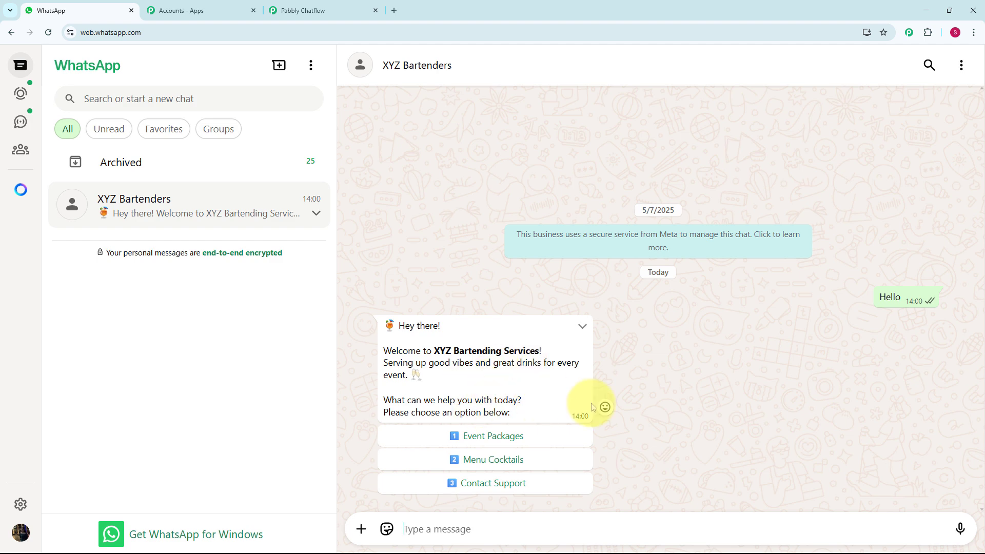
{"action": "left_click", "coordinate": [537, 437]}
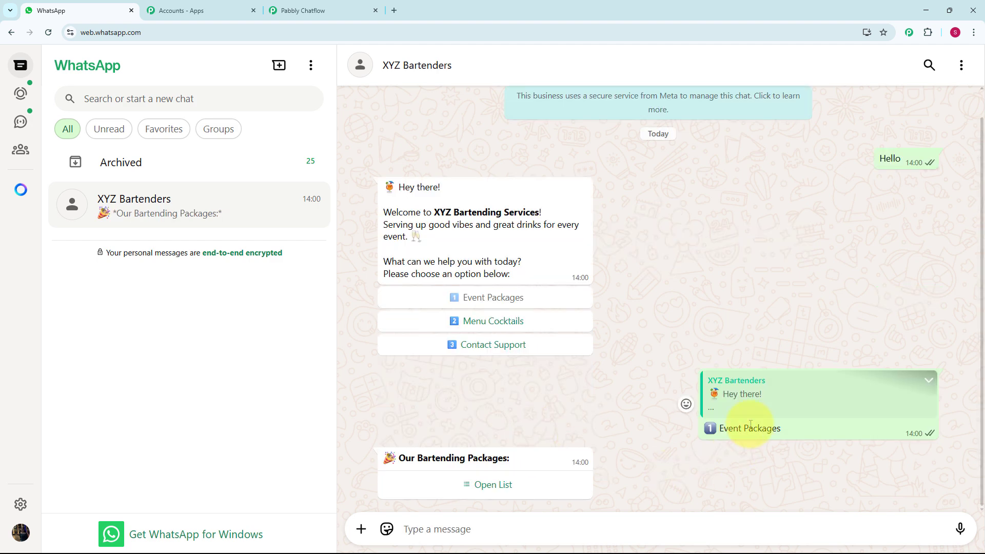
{"action": "left_click", "coordinate": [505, 489]}
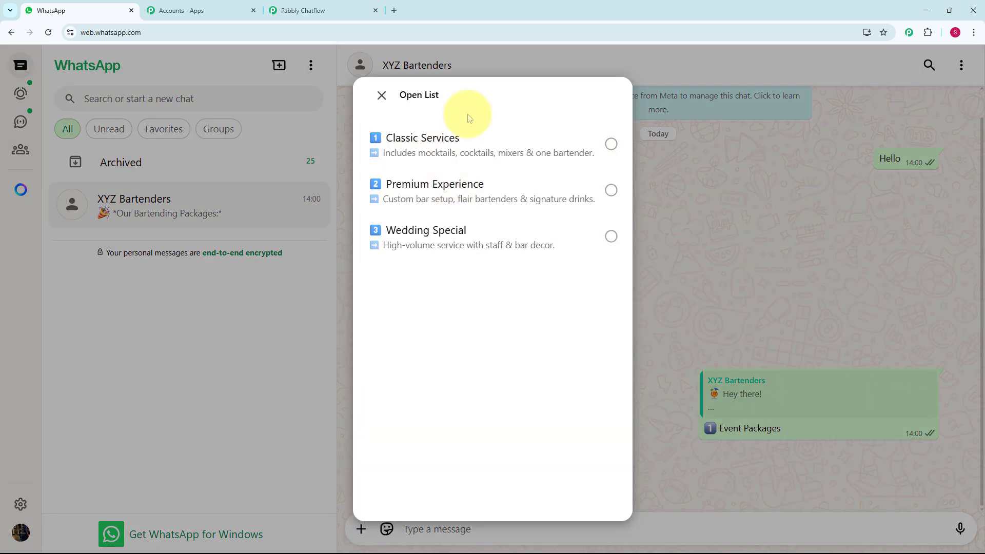
{"action": "left_click", "coordinate": [465, 152]}
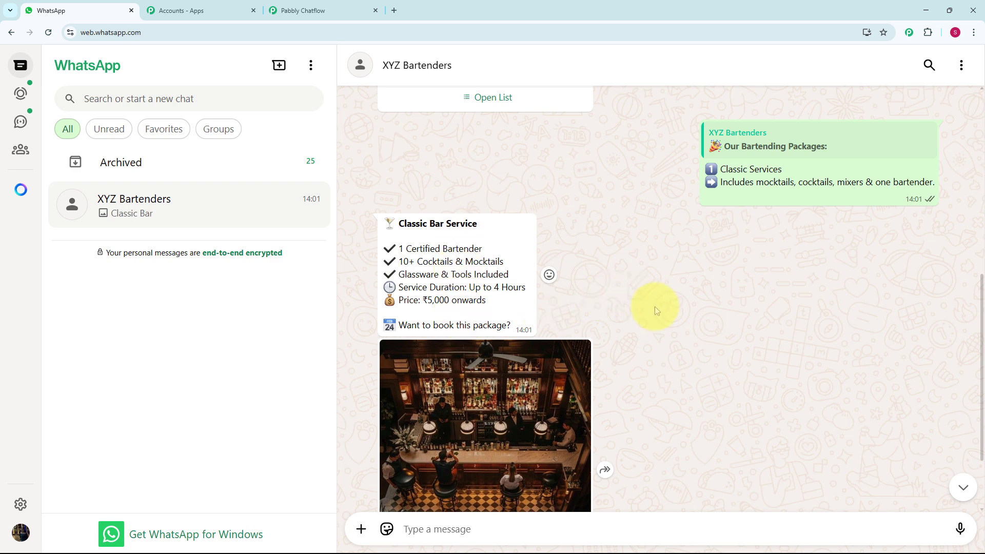
{"action": "scroll", "coordinate": [657, 308], "scroll_direction": "down", "scroll_amount": 2}
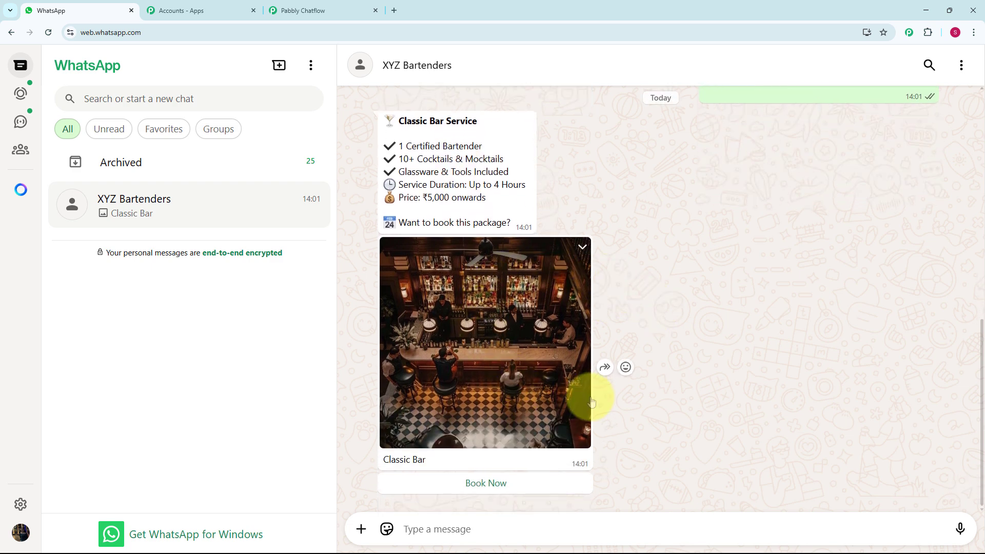
{"action": "left_click", "coordinate": [503, 488]}
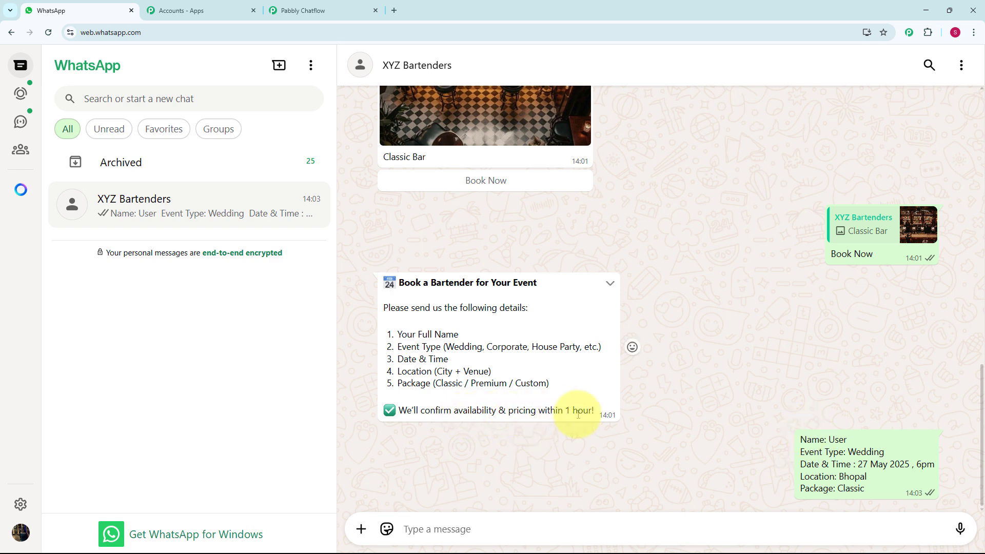
Step: Test the Menu Cocktails and Contact Support options of the chatbot's welcome message
{"action": "scroll", "coordinate": [579, 414], "scroll_direction": "up", "scroll_amount": 15}
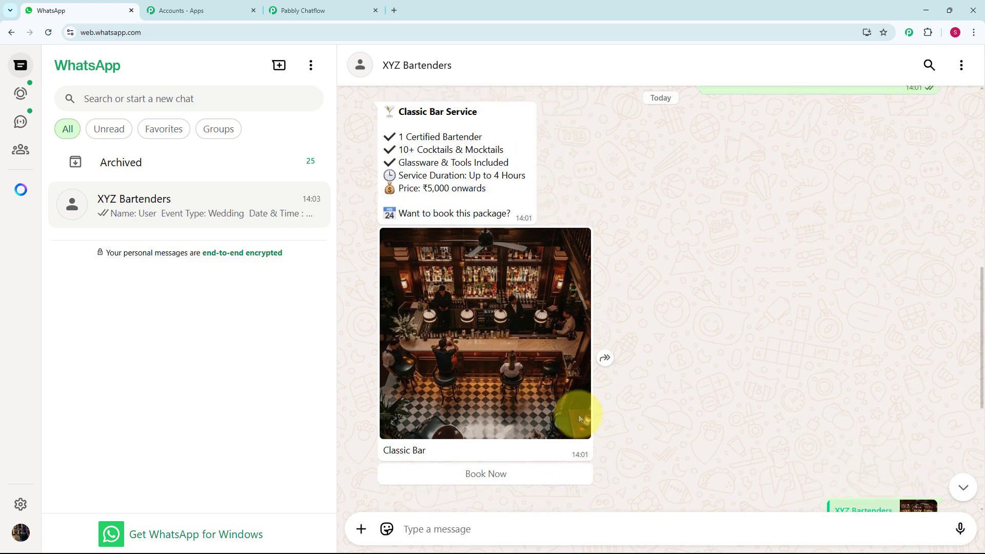
{"action": "left_click", "coordinate": [478, 247]}
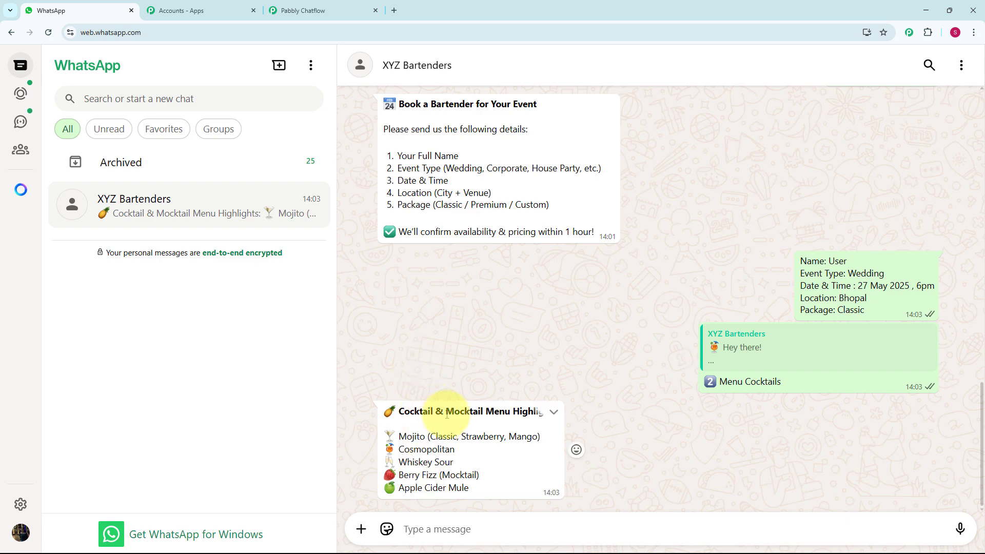
{"action": "scroll", "coordinate": [451, 436], "scroll_direction": "up", "scroll_amount": 10}
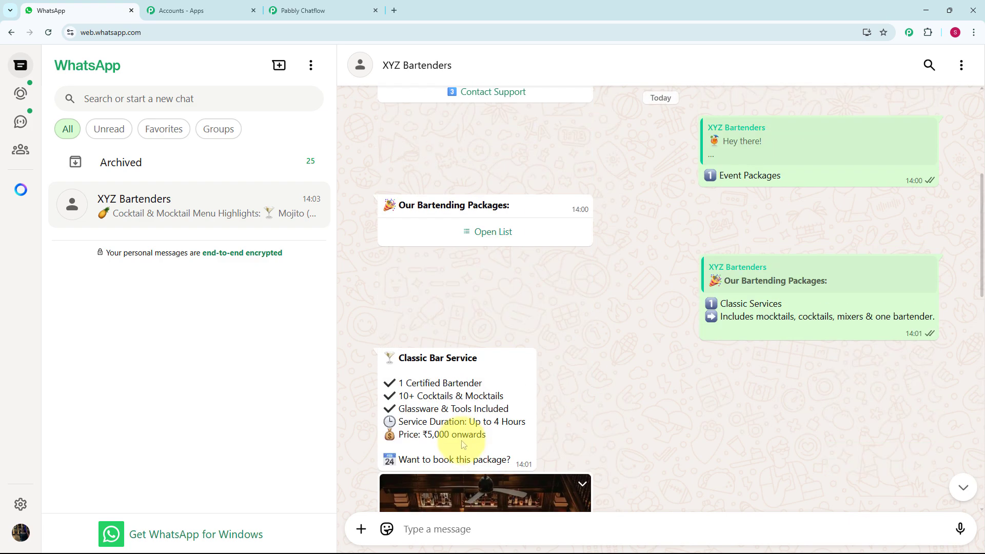
{"action": "scroll", "coordinate": [462, 390], "scroll_direction": "up", "scroll_amount": 4}
{"action": "left_click", "coordinate": [468, 296]}
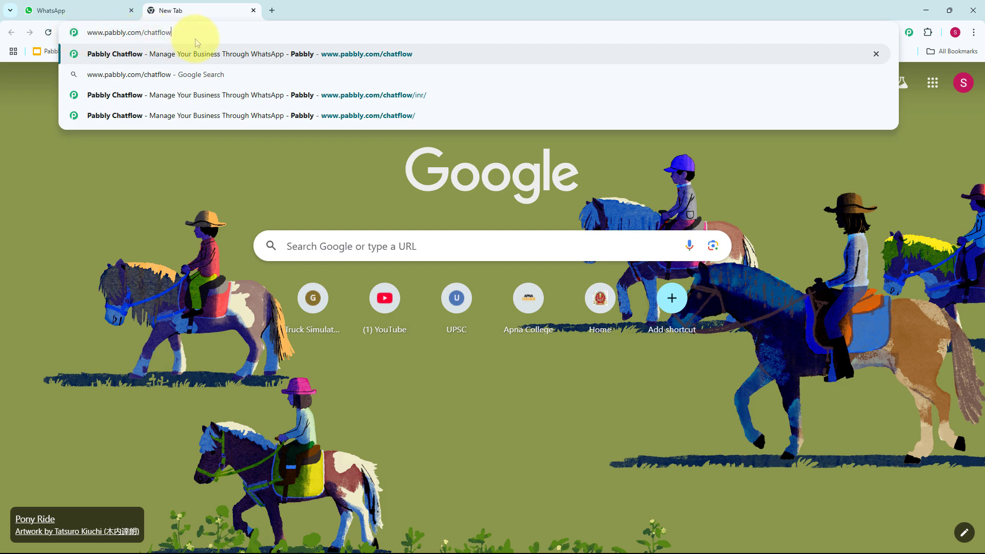
{"action": "key", "text": "Return"}
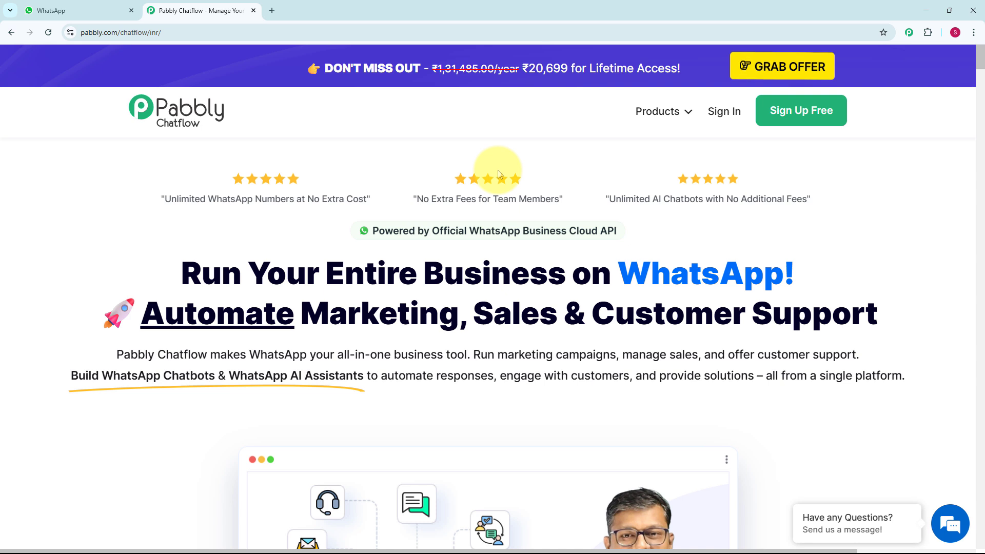
{"action": "left_click", "coordinate": [713, 125]}
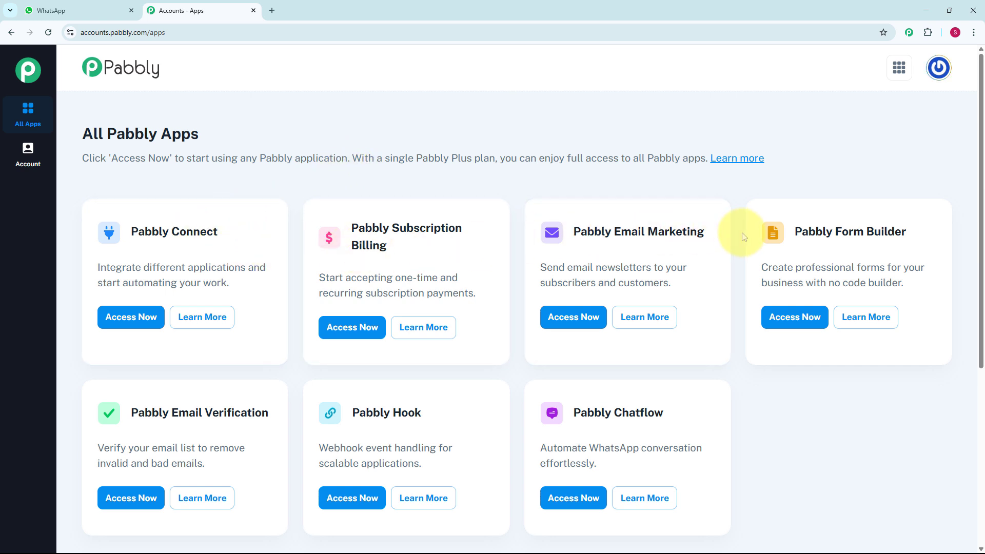
{"action": "scroll", "coordinate": [725, 411], "scroll_direction": "down", "scroll_amount": 1}
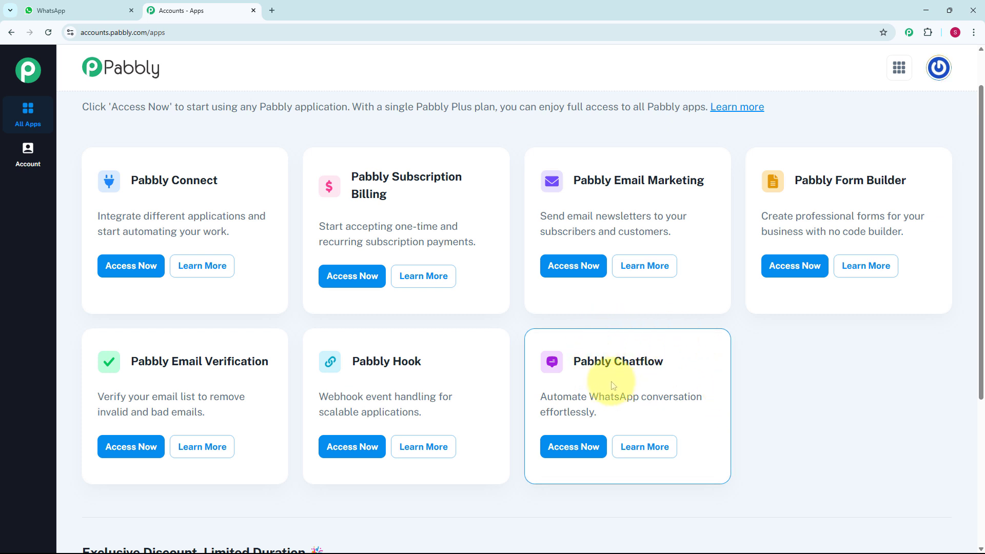
{"action": "left_click", "coordinate": [574, 452]}
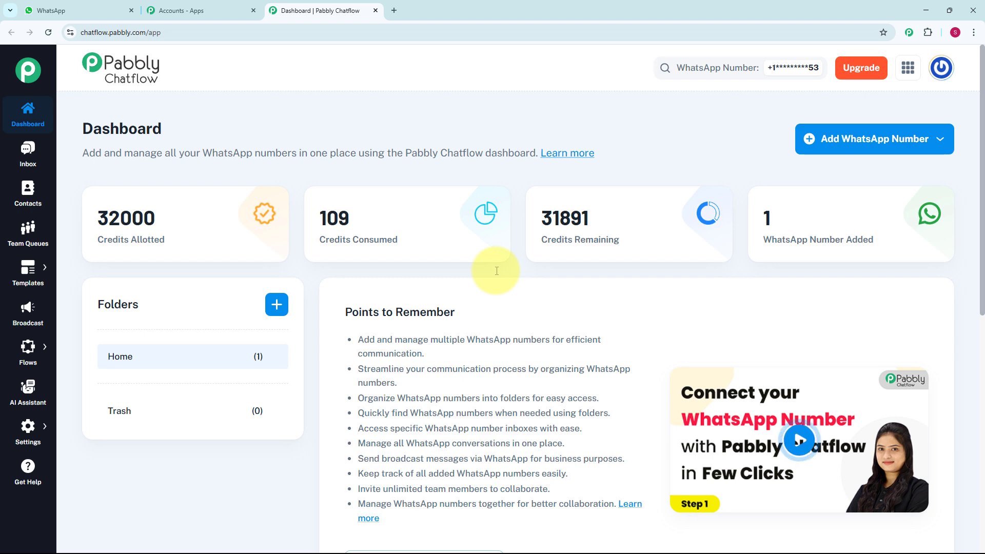
Step: Review the WhatsApp number listed on the dashboard and the connection methods offered for adding a WhatsApp number
{"action": "scroll", "coordinate": [494, 270], "scroll_direction": "down", "scroll_amount": 8}
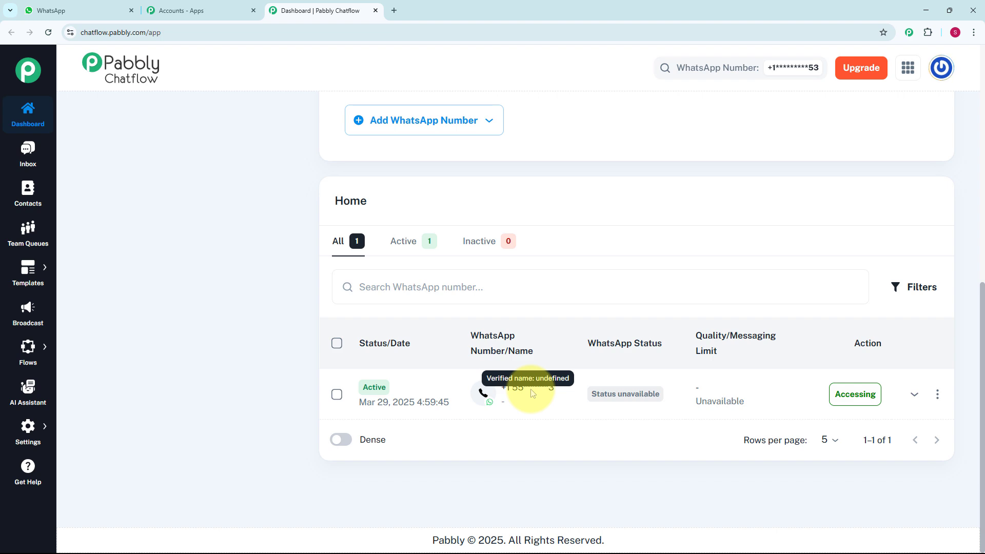
{"action": "scroll", "coordinate": [529, 391], "scroll_direction": "up", "scroll_amount": 8}
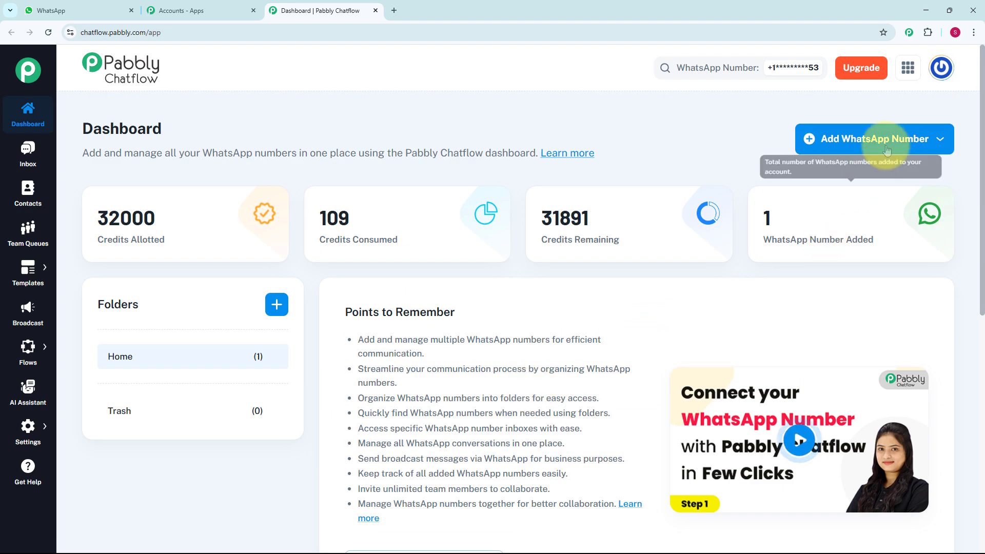
{"action": "left_click", "coordinate": [888, 144]}
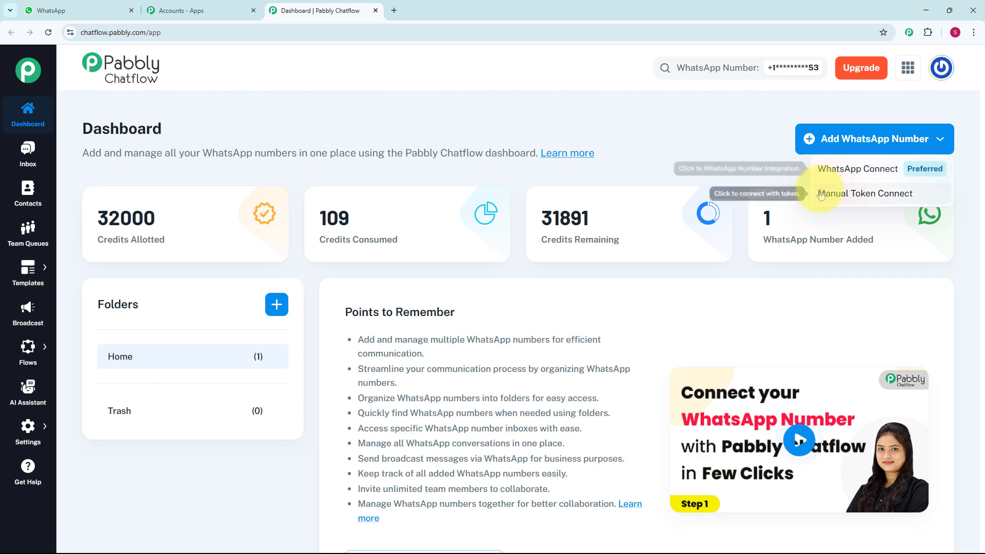
{"action": "left_click", "coordinate": [782, 194]}
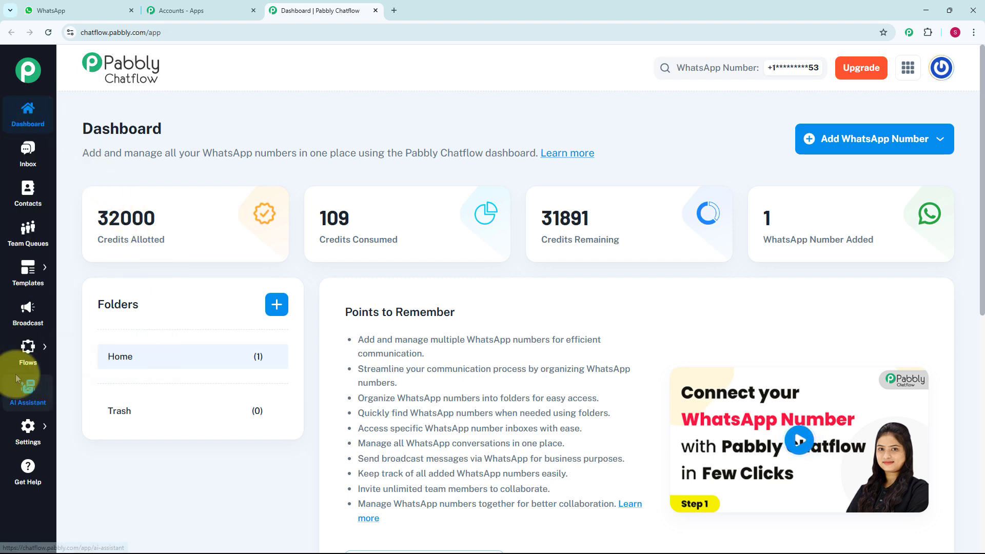
{"action": "mouse_move", "coordinate": [21, 364]}
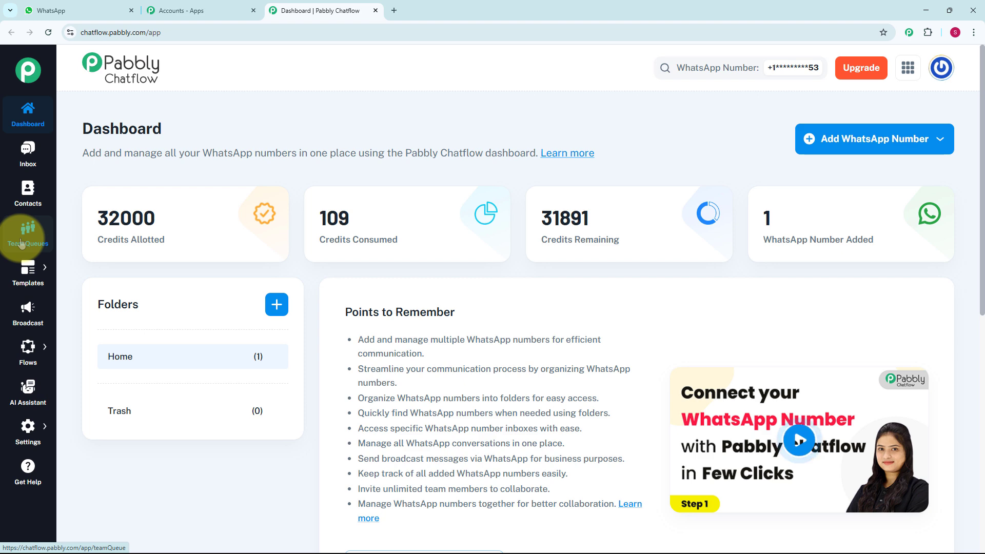
{"action": "mouse_move", "coordinate": [23, 265]}
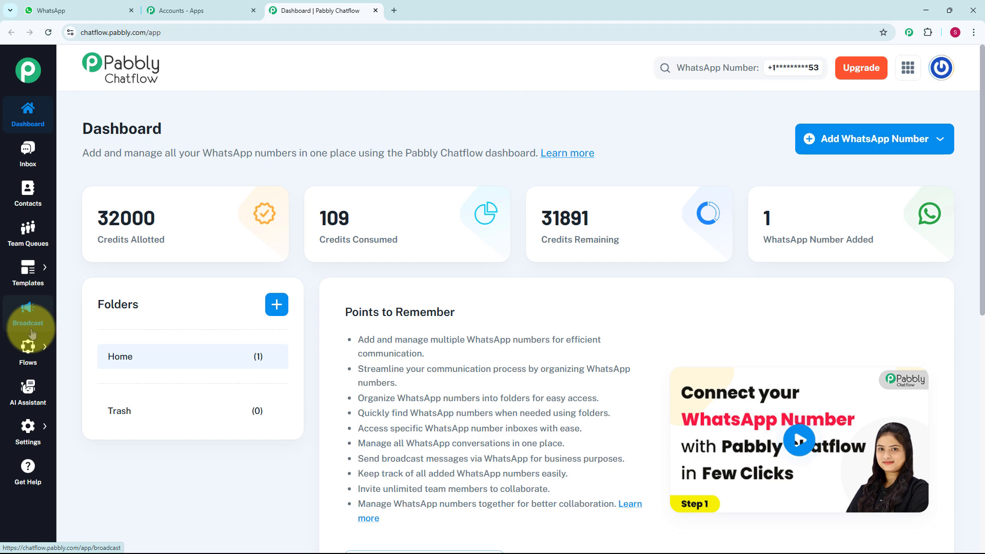
{"action": "mouse_move", "coordinate": [29, 353]}
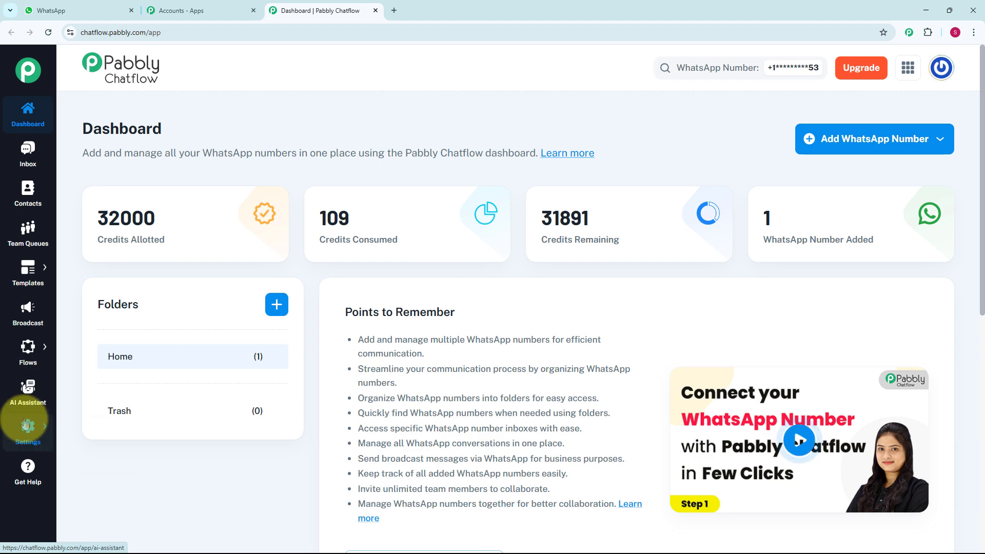
{"action": "mouse_move", "coordinate": [25, 426]}
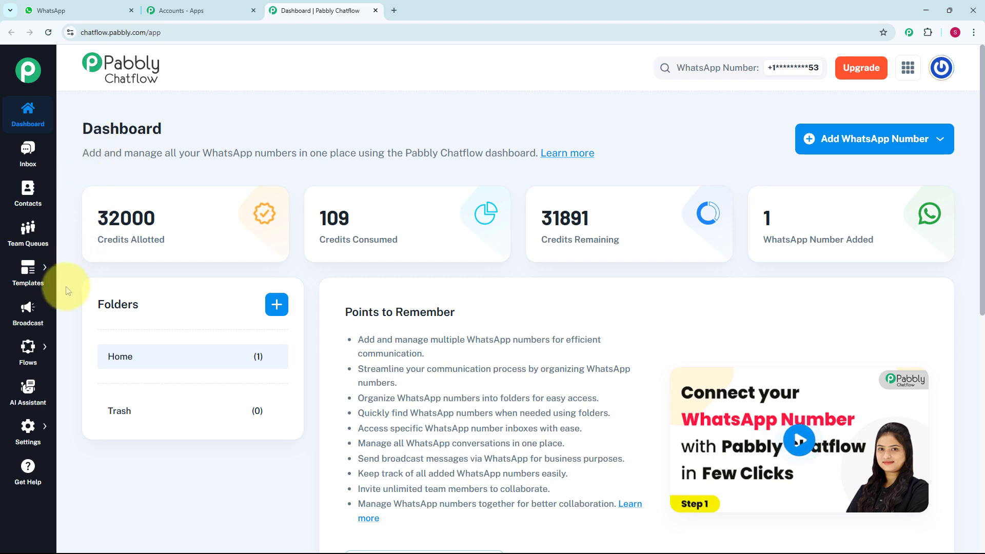
Step: Add a new flow in Flow Builder named WhatsApp Chatbot for Bartending Service Business
{"action": "left_click", "coordinate": [32, 346]}
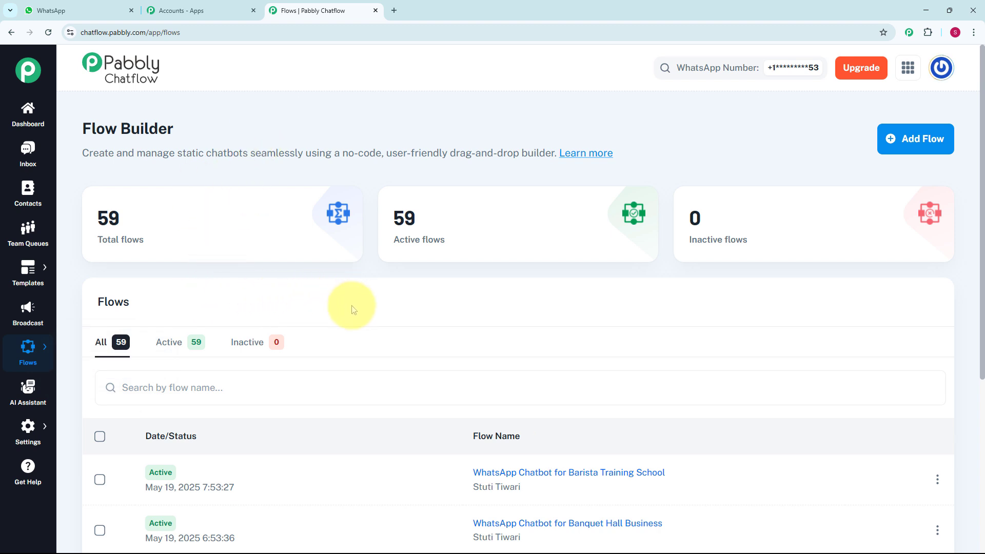
{"action": "scroll", "coordinate": [352, 306], "scroll_direction": "down", "scroll_amount": 3}
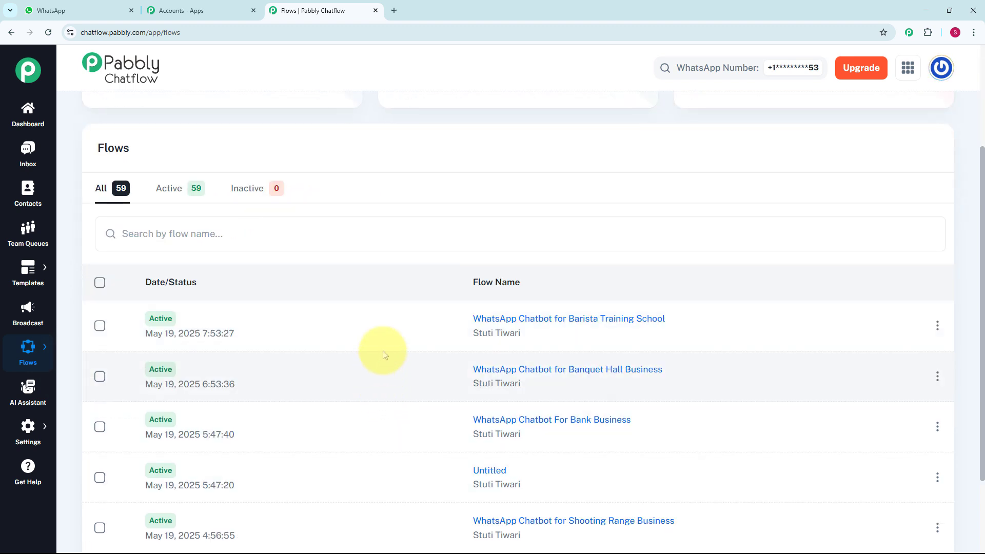
{"action": "scroll", "coordinate": [383, 352], "scroll_direction": "up", "scroll_amount": 3}
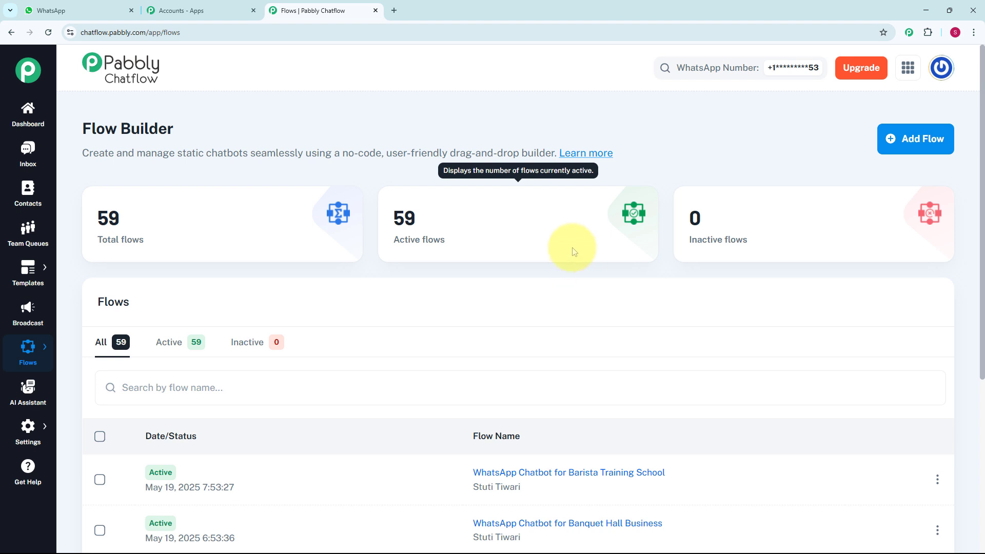
{"action": "left_click", "coordinate": [908, 141]}
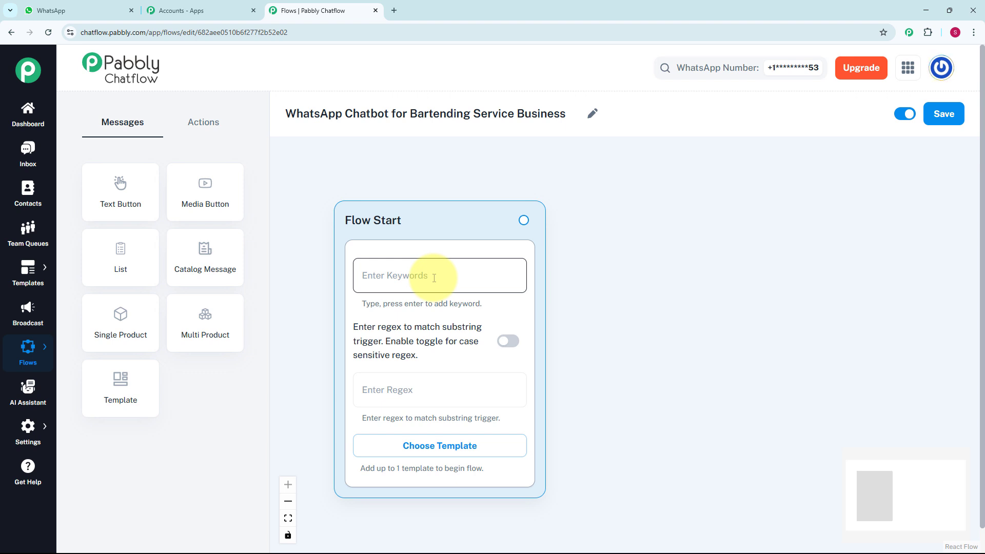
Step: Set the Flow Start block's trigger regex to [\s\S]+
{"action": "left_click", "coordinate": [425, 378]}
{"action": "type", "text": "[\\s\\S]+"}
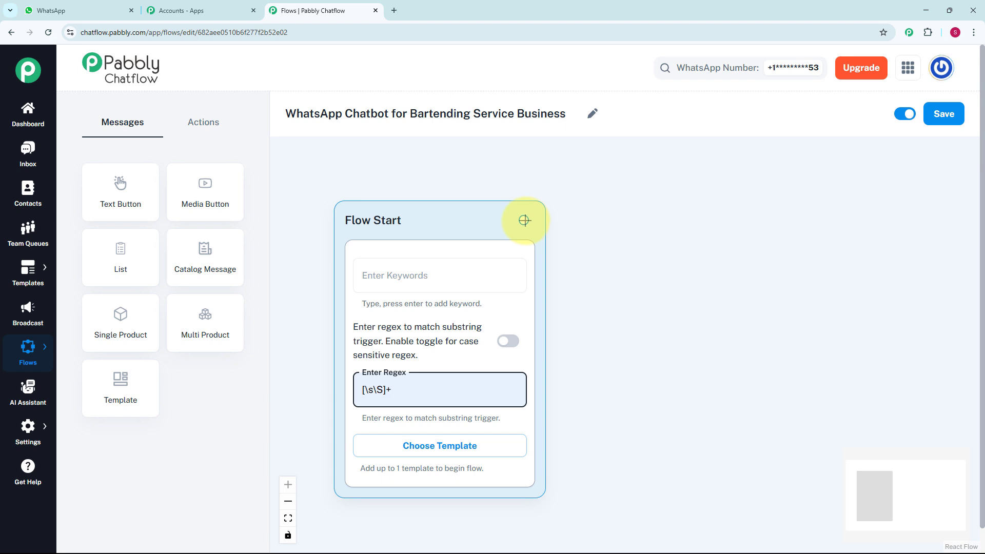
Step: Connect a new Text + Button message block to Flow Start and place it beside the start block
{"action": "left_click_drag", "start_coordinate": [524, 220], "coordinate": [620, 287]}
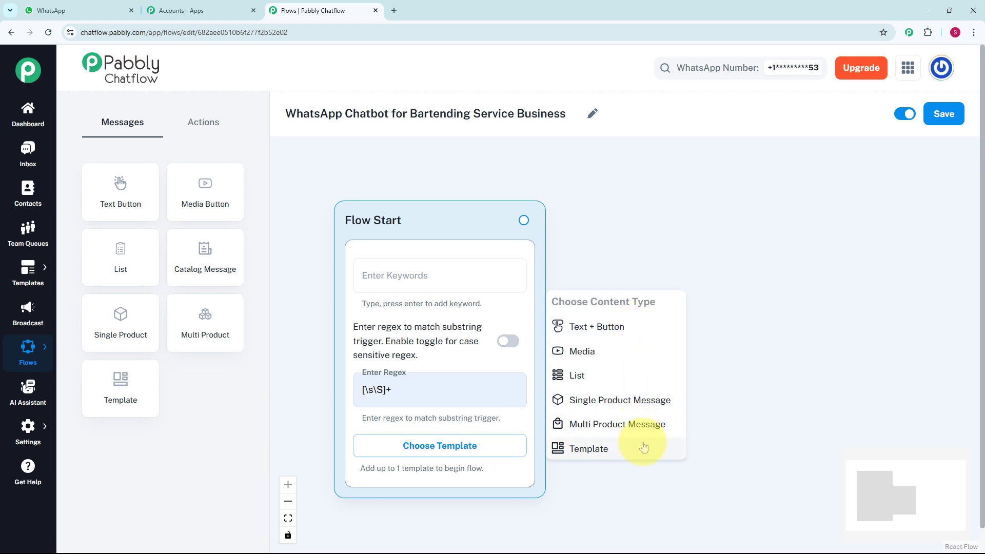
{"action": "left_click", "coordinate": [629, 330]}
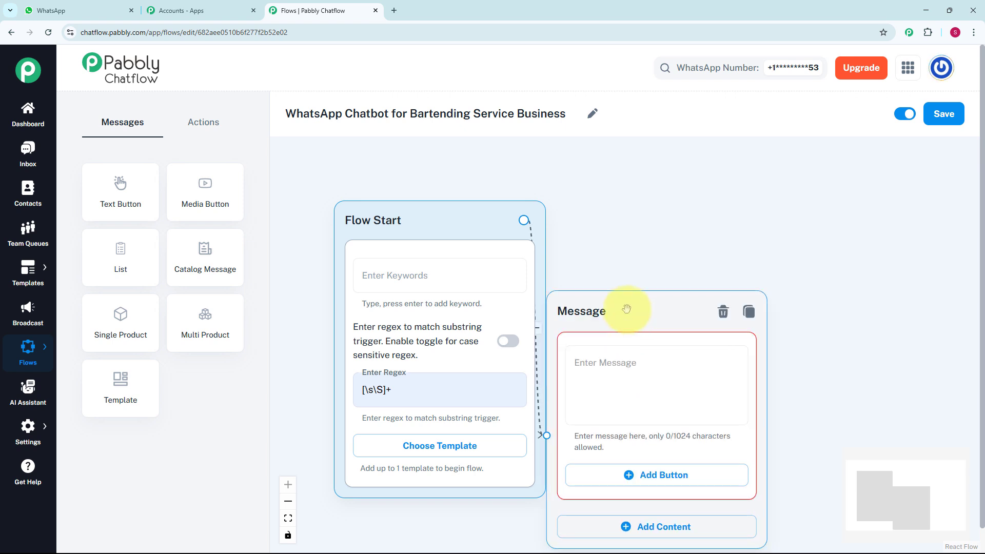
{"action": "left_click_drag", "start_coordinate": [627, 308], "coordinate": [671, 232]}
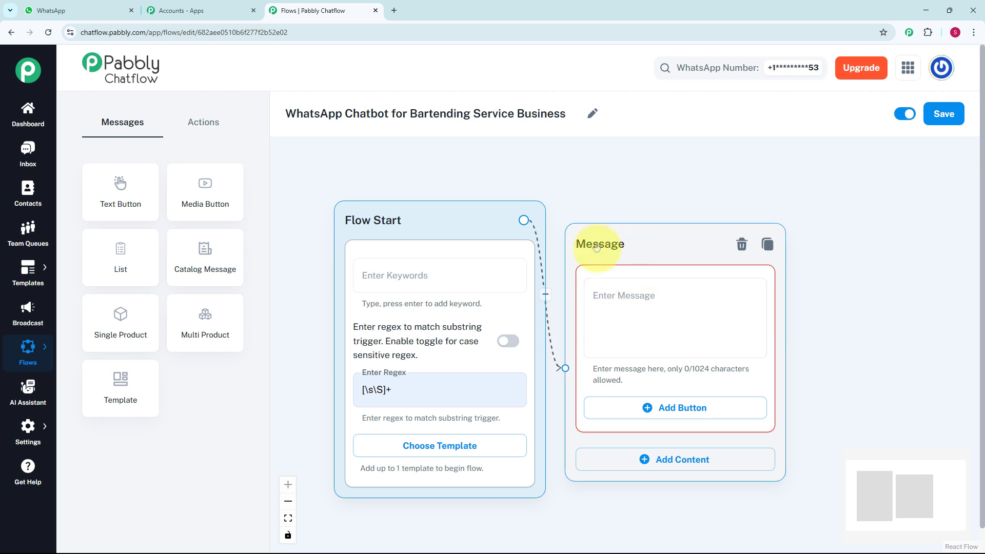
Step: Enter the XYZ Bartending Services welcome text in the message block and add its first button, 1️⃣ Event Packages
{"action": "left_click", "coordinate": [628, 341]}
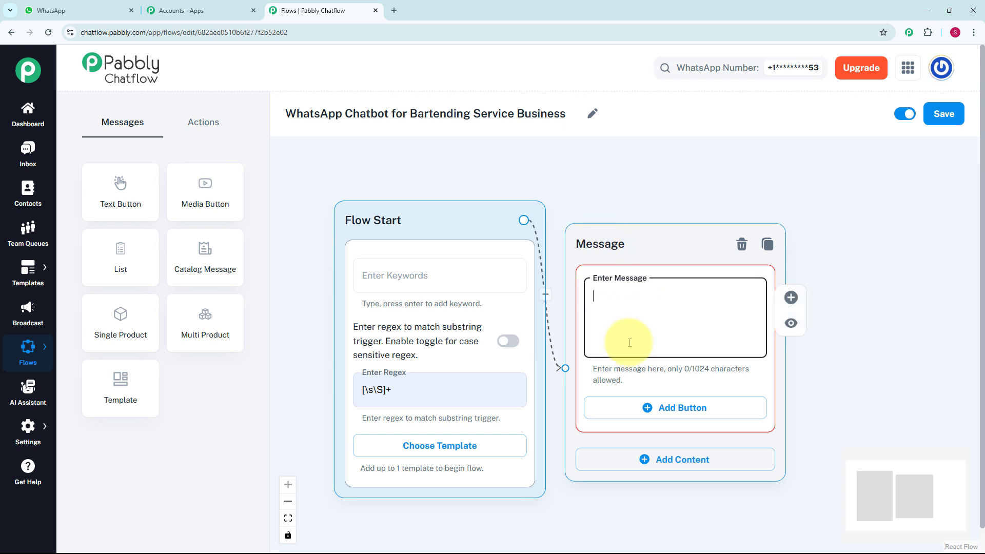
{"action": "key", "text": "ctrl+v"}
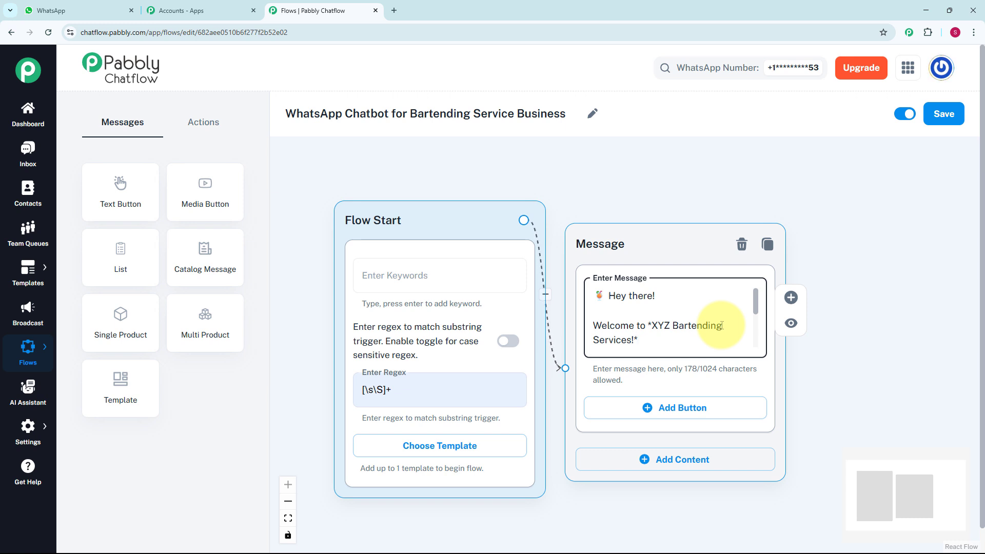
{"action": "left_click", "coordinate": [710, 410]}
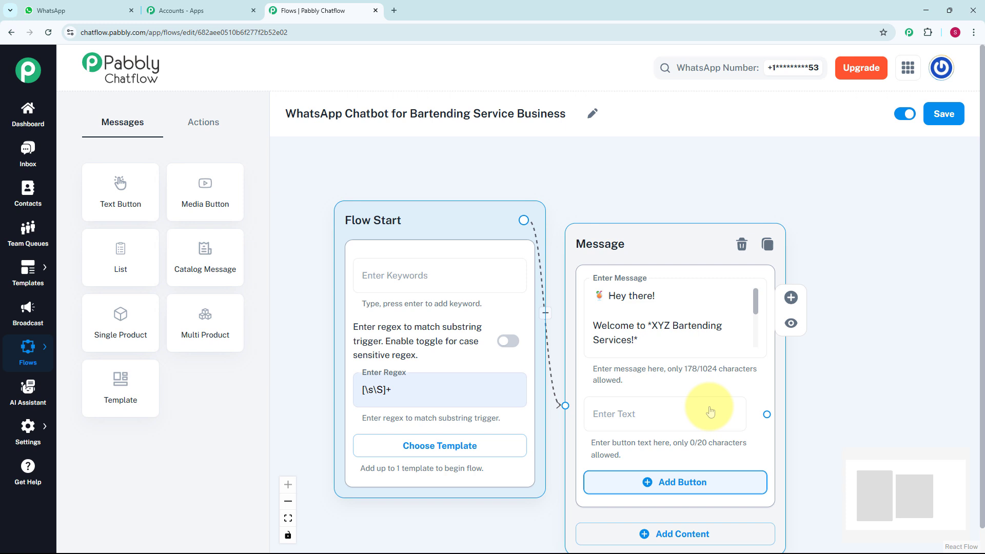
{"action": "left_click", "coordinate": [646, 413]}
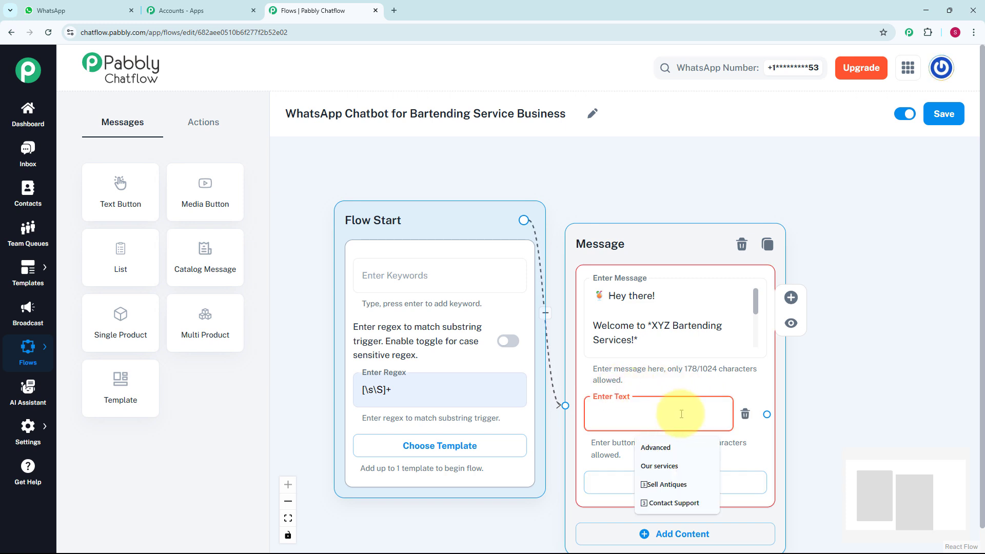
{"action": "type", "text": "1️⃣ Event Packages"}
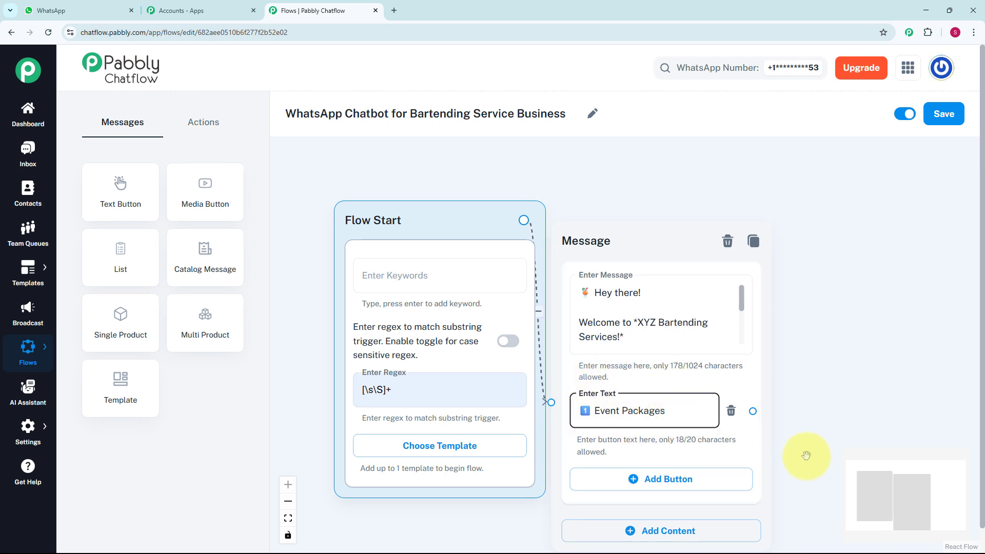
Step: Add two more buttons to the welcome message: 2️⃣ Menu Cocktails and 3️⃣ Contact Support
{"action": "left_click_drag", "start_coordinate": [805, 455], "coordinate": [710, 355]}
{"action": "left_click", "coordinate": [637, 355]}
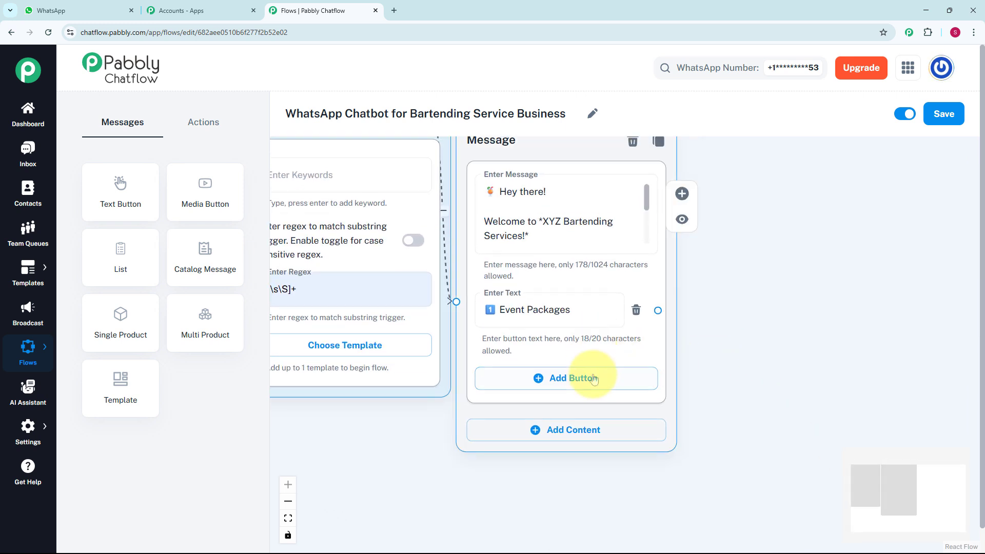
{"action": "left_click", "coordinate": [545, 389]}
{"action": "type", "text": "2️⃣ Menu Cocktails"}
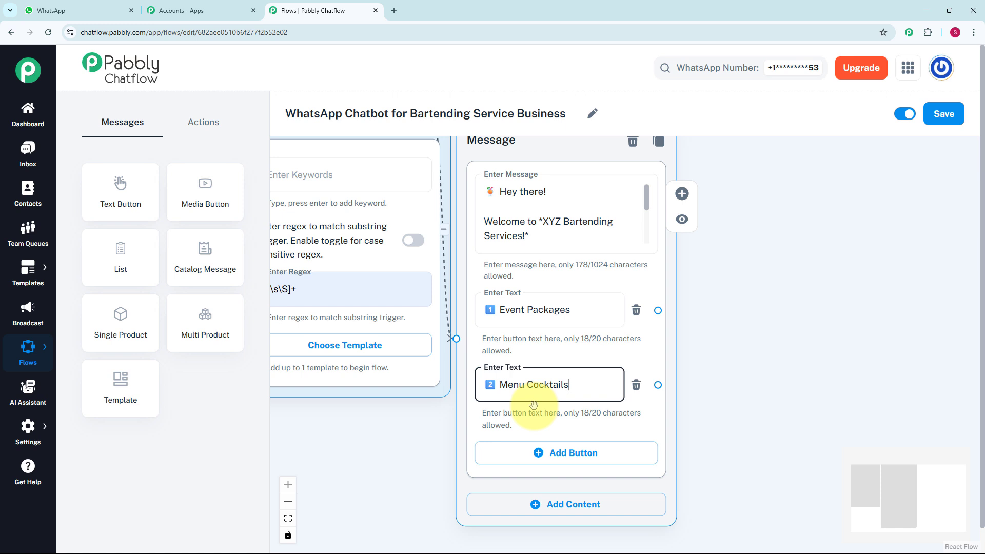
{"action": "left_click", "coordinate": [573, 454]}
{"action": "left_click", "coordinate": [562, 460]}
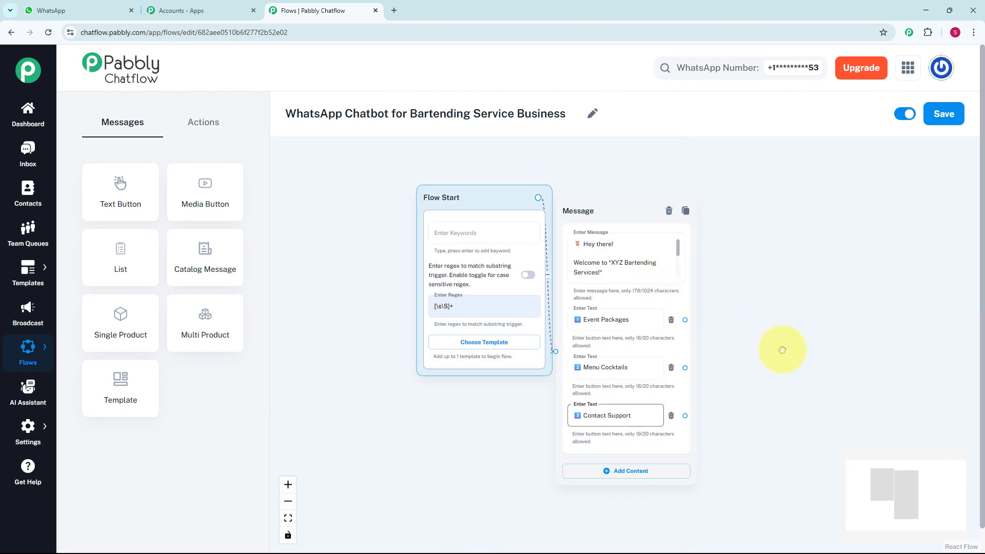
Step: Connect a new List message block to the Event Packages button of the welcome message
{"action": "left_click_drag", "start_coordinate": [782, 347], "coordinate": [682, 352]}
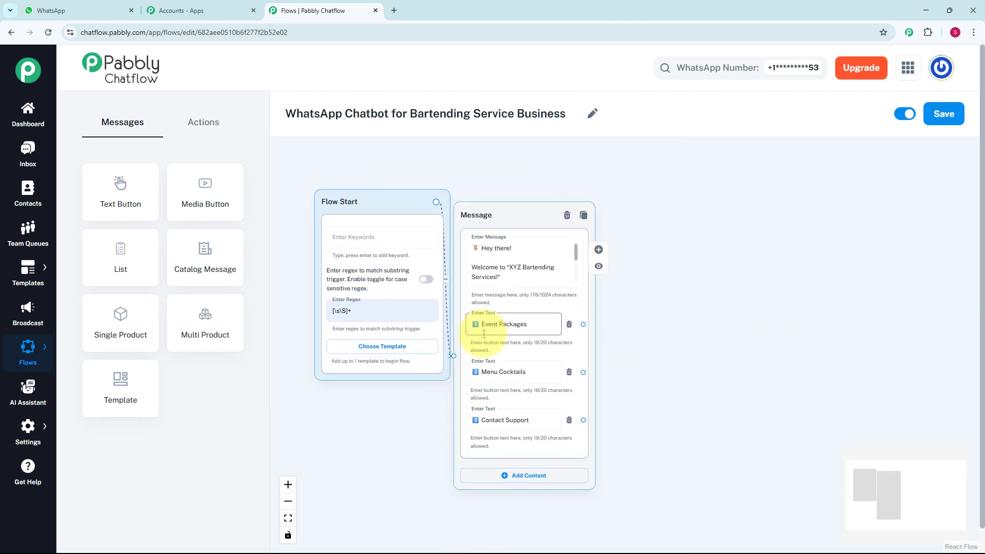
{"action": "scroll", "coordinate": [700, 413], "scroll_direction": "up", "scroll_amount": 3}
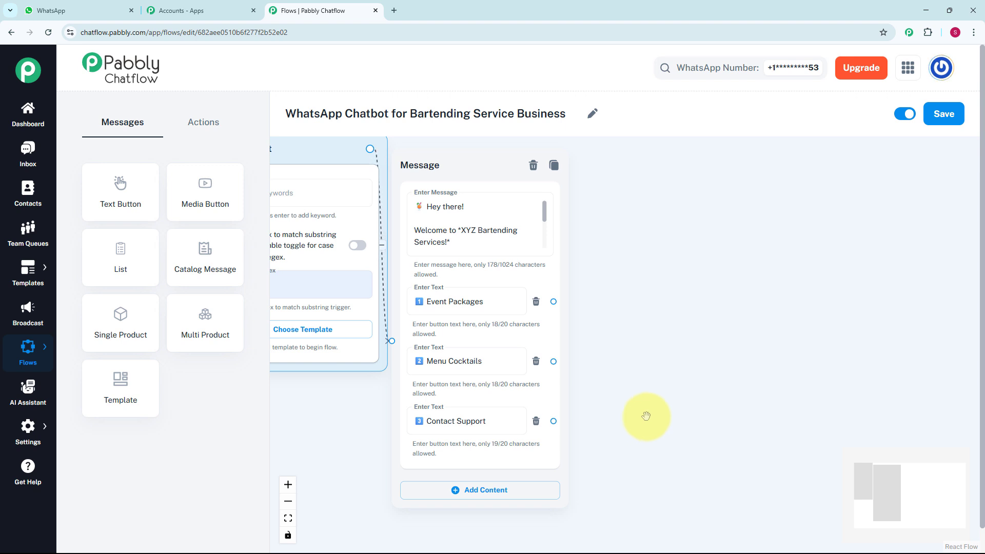
{"action": "scroll", "coordinate": [646, 417], "scroll_direction": "up", "scroll_amount": 2}
{"action": "left_click", "coordinate": [543, 289]}
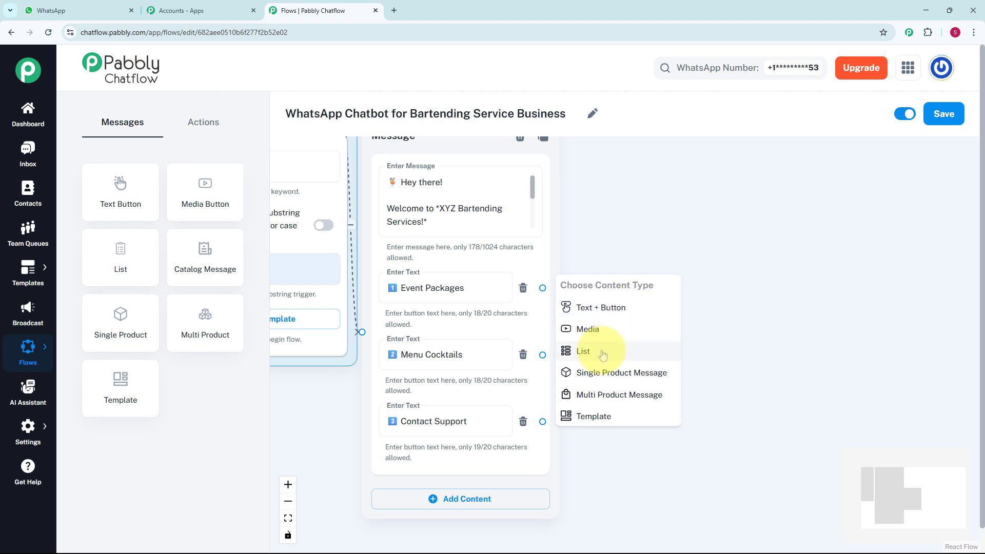
{"action": "left_click", "coordinate": [603, 353]}
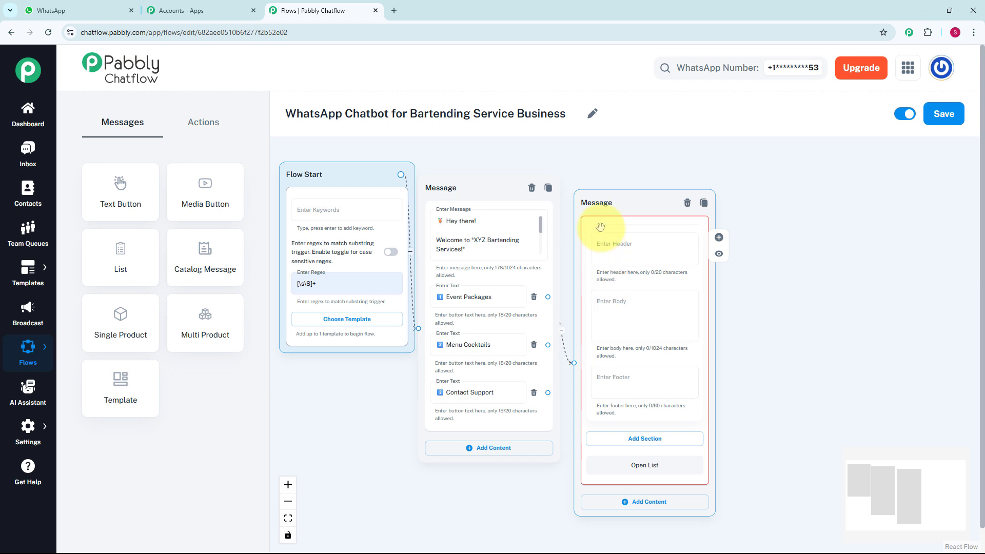
Step: Set the list message's body to "🎉 Our Bartending Packages"
{"action": "left_click", "coordinate": [608, 241]}
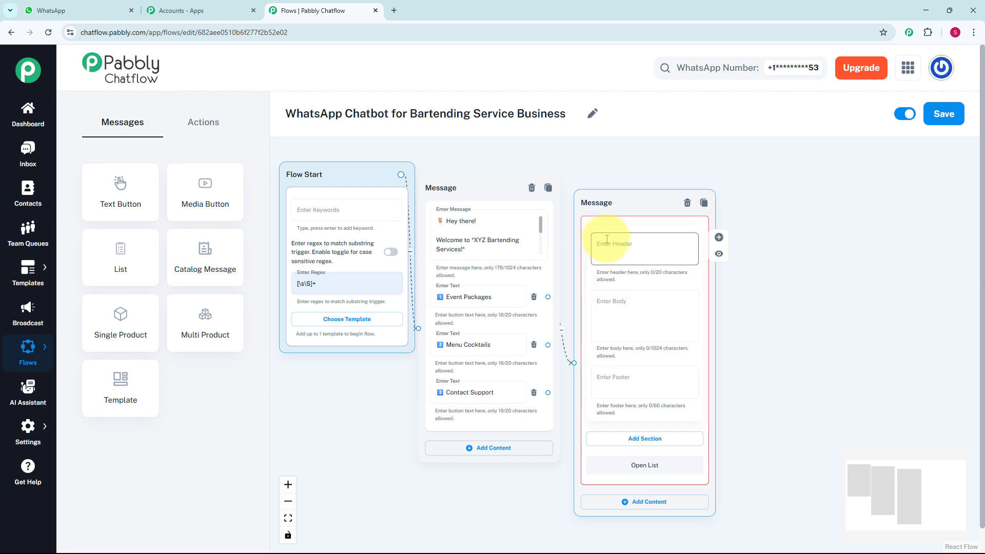
{"action": "left_click", "coordinate": [629, 375]}
{"action": "left_click", "coordinate": [611, 324]}
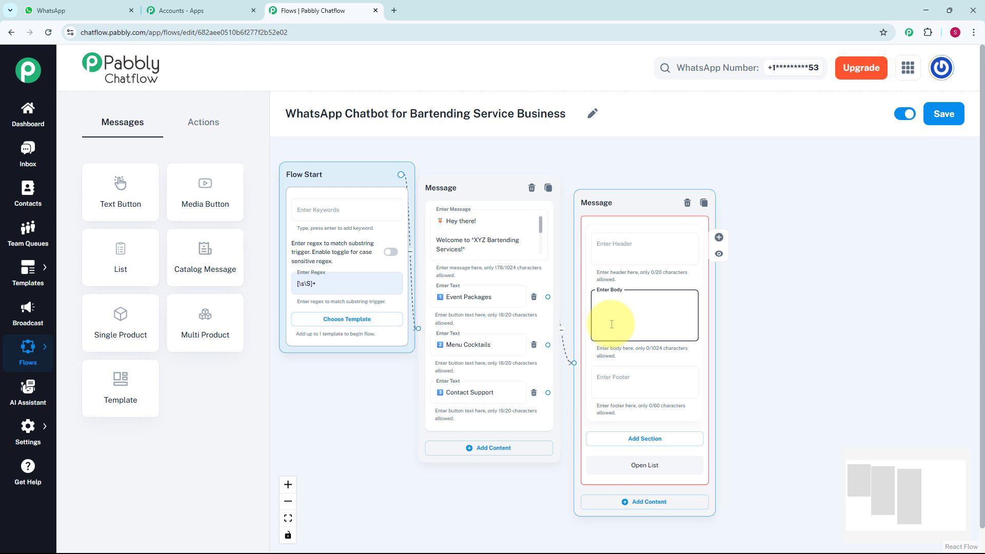
{"action": "type", "text": "🎉 Our Bartending Packages"}
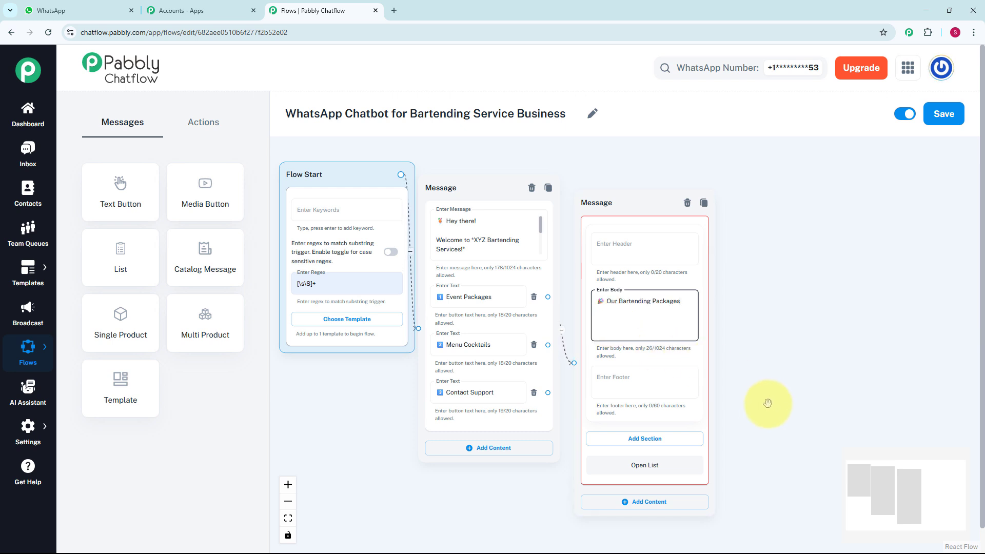
Step: Add a section titled Packages to the list message
{"action": "left_click_drag", "start_coordinate": [763, 400], "coordinate": [741, 348]}
{"action": "scroll", "coordinate": [719, 367], "scroll_direction": "up", "scroll_amount": 5}
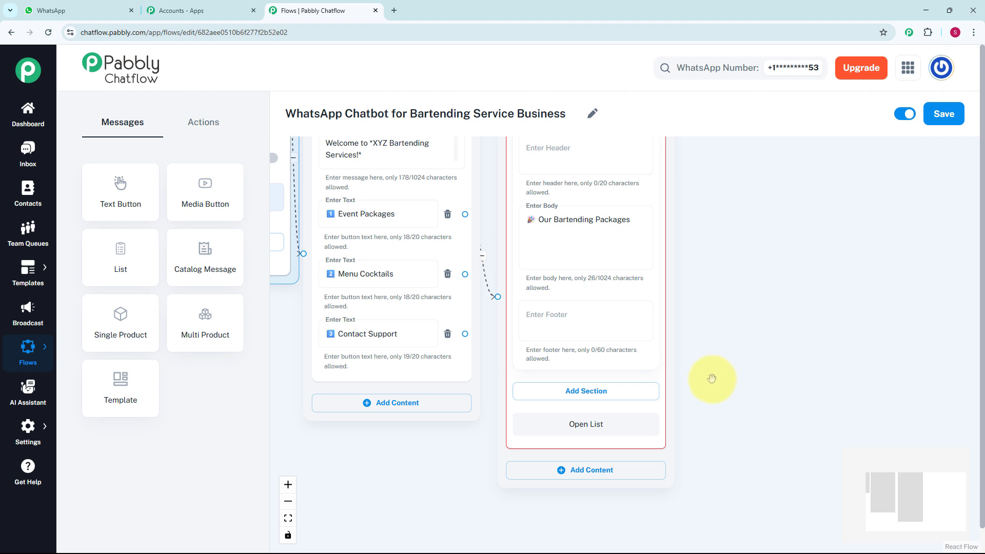
{"action": "left_click", "coordinate": [600, 392]}
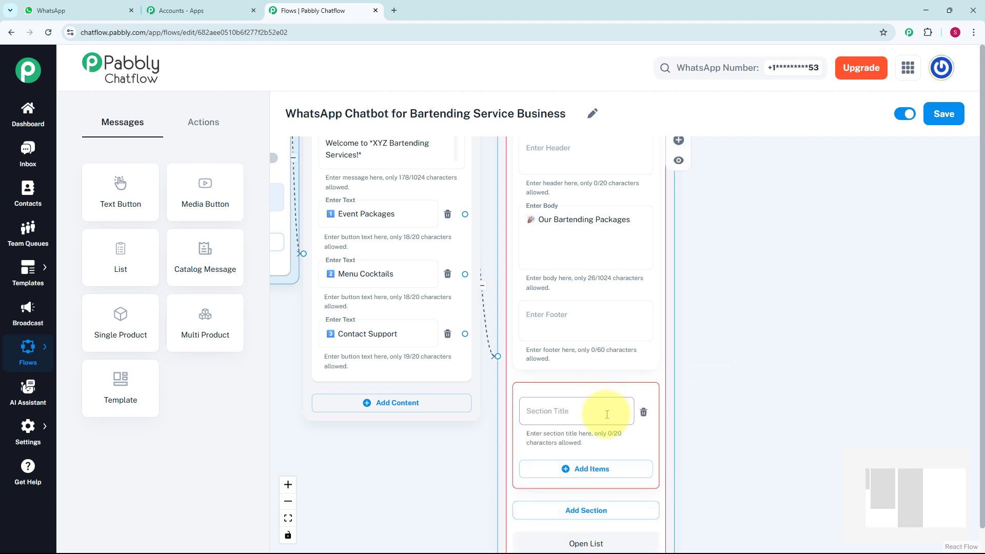
{"action": "left_click", "coordinate": [570, 416]}
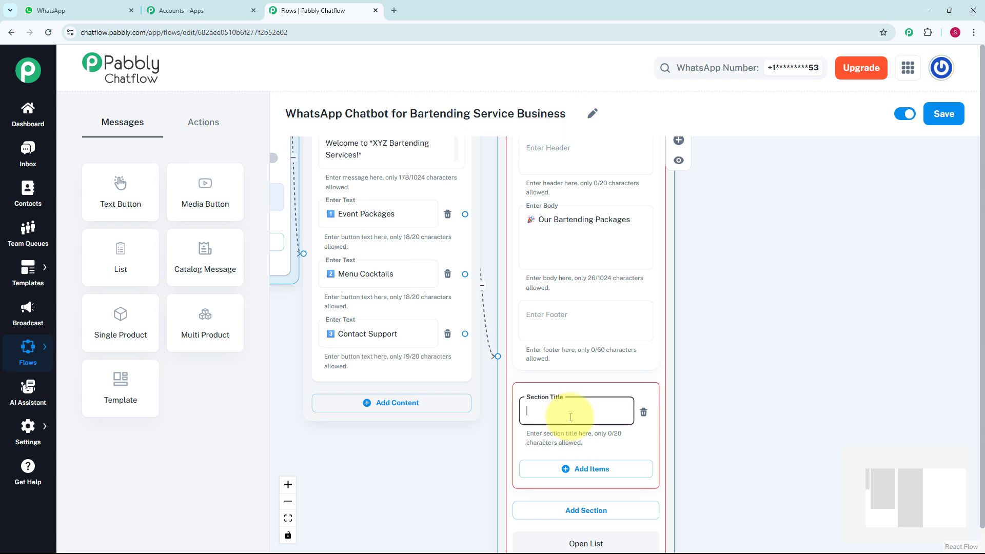
{"action": "type", "text": "Packages"}
Step: Add the items 1️⃣ Classic Services and 2️⃣ Premium Experience to the Packages section, each with its own description
{"action": "left_click_drag", "start_coordinate": [715, 446], "coordinate": [704, 366]}
{"action": "left_click", "coordinate": [590, 331]}
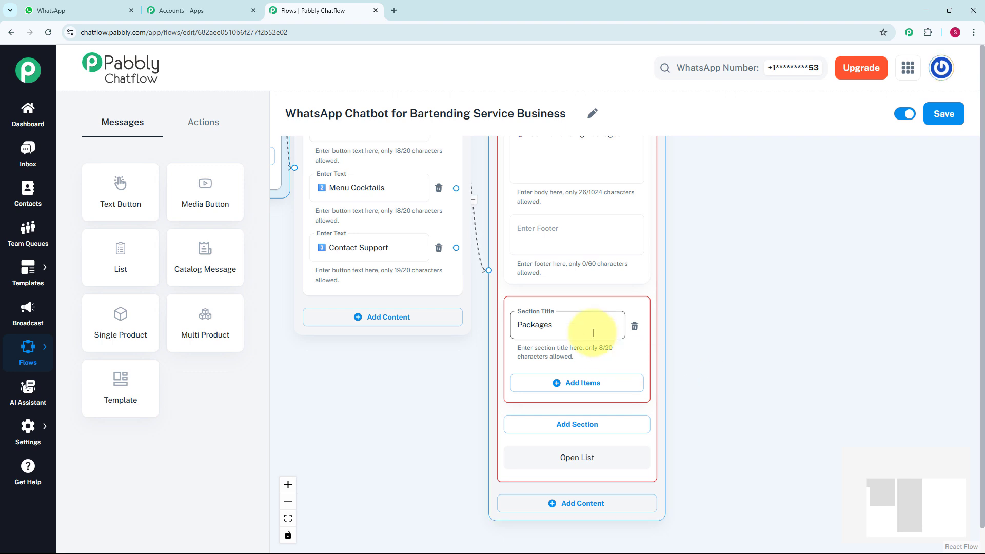
{"action": "left_click", "coordinate": [596, 385]}
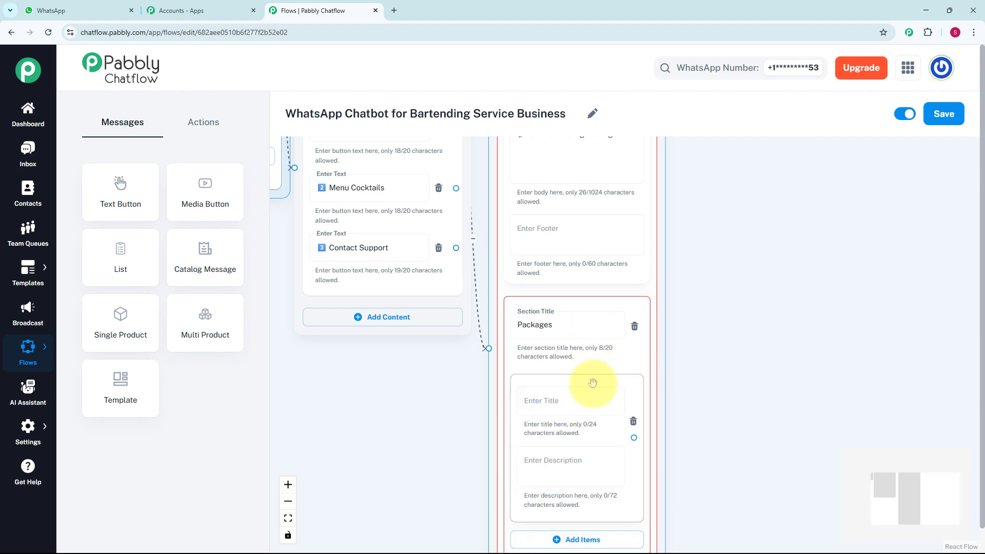
{"action": "left_click", "coordinate": [580, 398]}
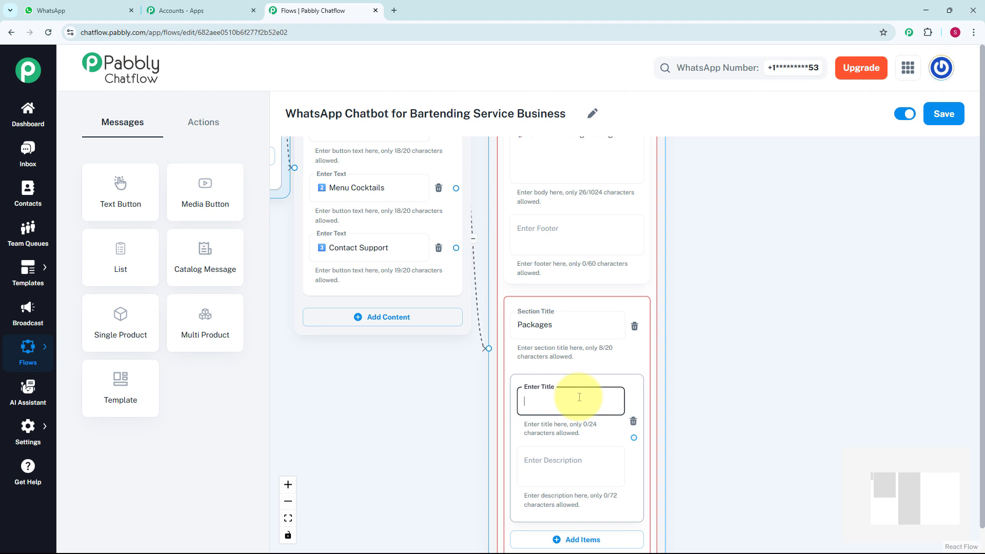
{"action": "type", "text": "1️⃣ Classic Services"}
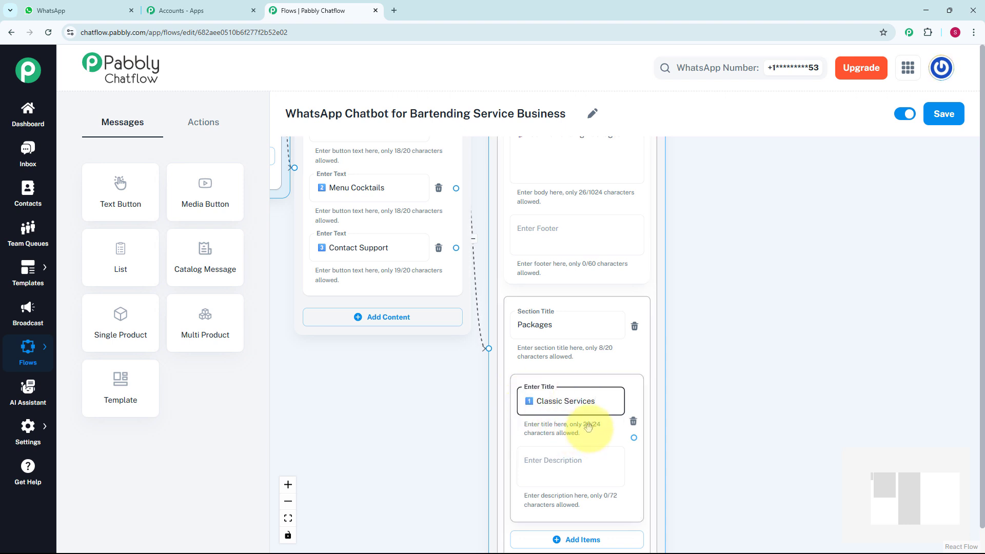
{"action": "left_click_drag", "start_coordinate": [721, 440], "coordinate": [703, 361]}
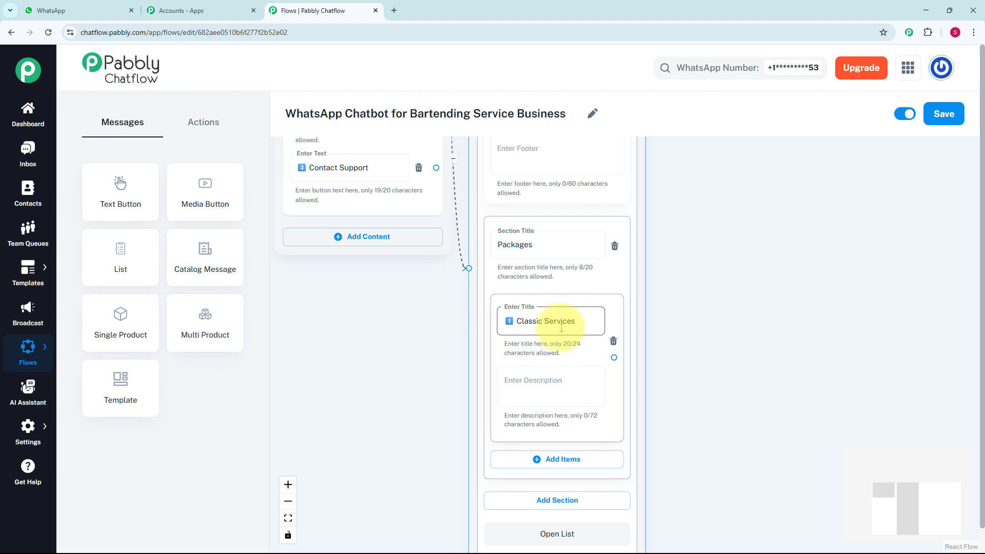
{"action": "left_click", "coordinate": [559, 381]}
{"action": "left_click", "coordinate": [559, 382]}
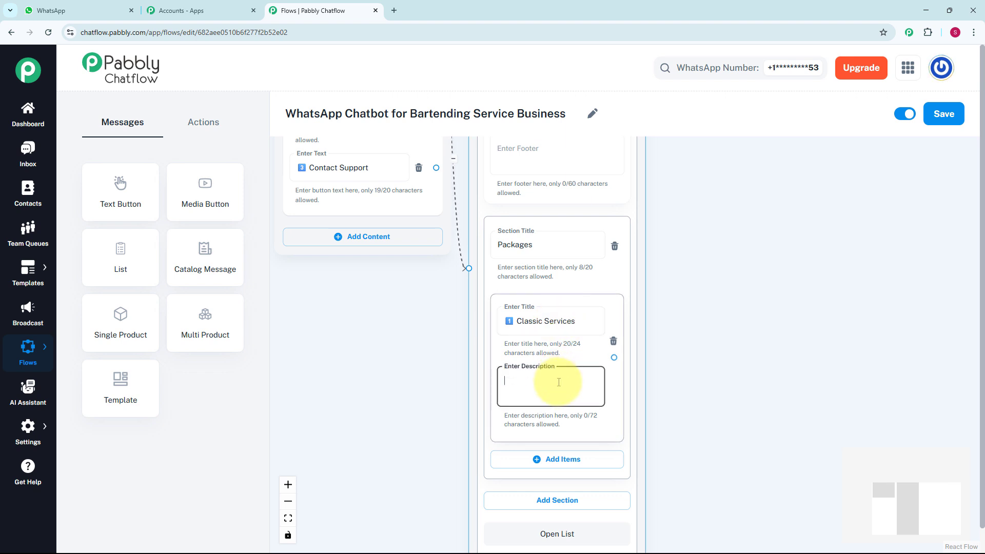
{"action": "key", "text": "ctrl+v"}
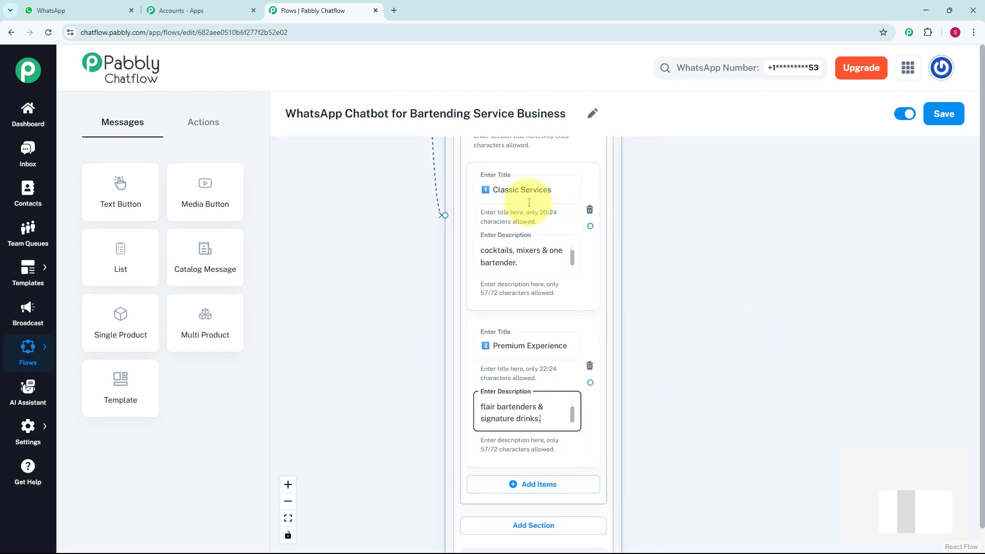
Step: Connect a new Text + Button message to the Classic Services item and enter its details: up to 4 hours, ₹5,000 onwards, and a booking question
{"action": "left_click_drag", "start_coordinate": [677, 322], "coordinate": [628, 429]}
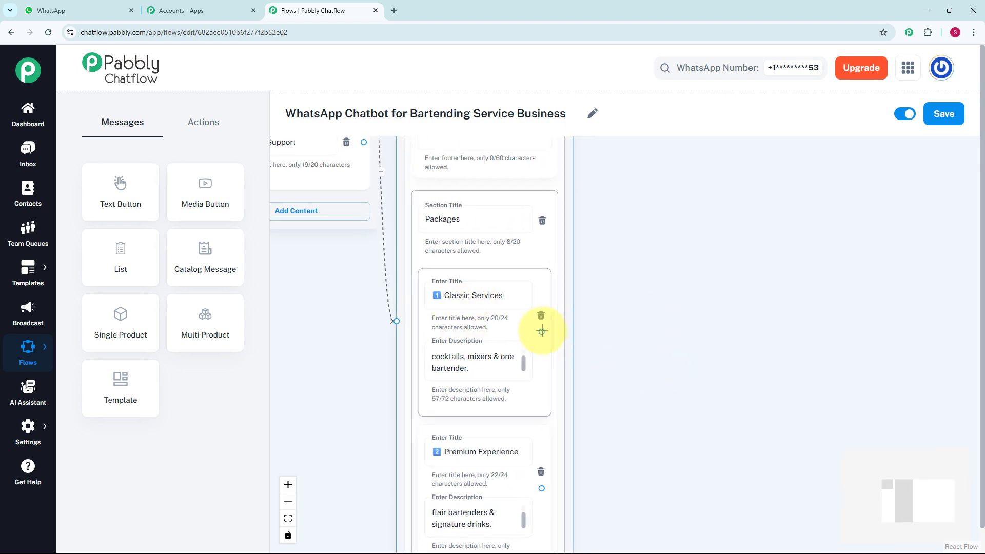
{"action": "left_click_drag", "start_coordinate": [542, 331], "coordinate": [624, 284]}
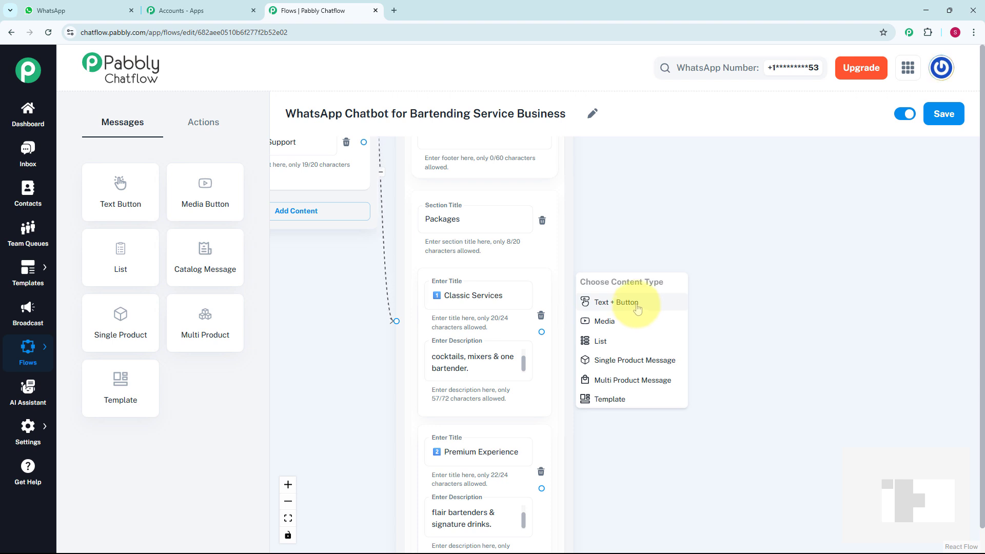
{"action": "left_click", "coordinate": [638, 306]}
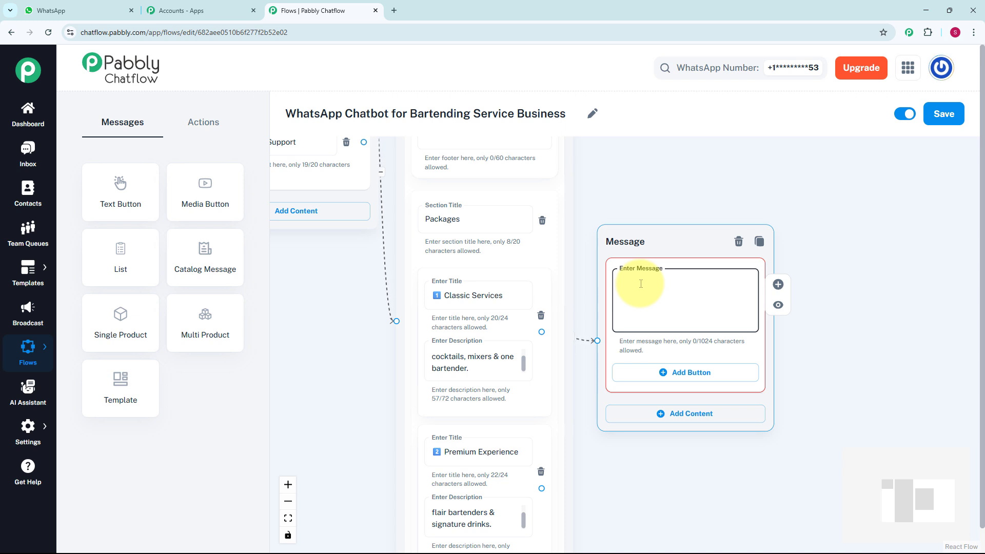
{"action": "key", "text": "ctrl+v"}
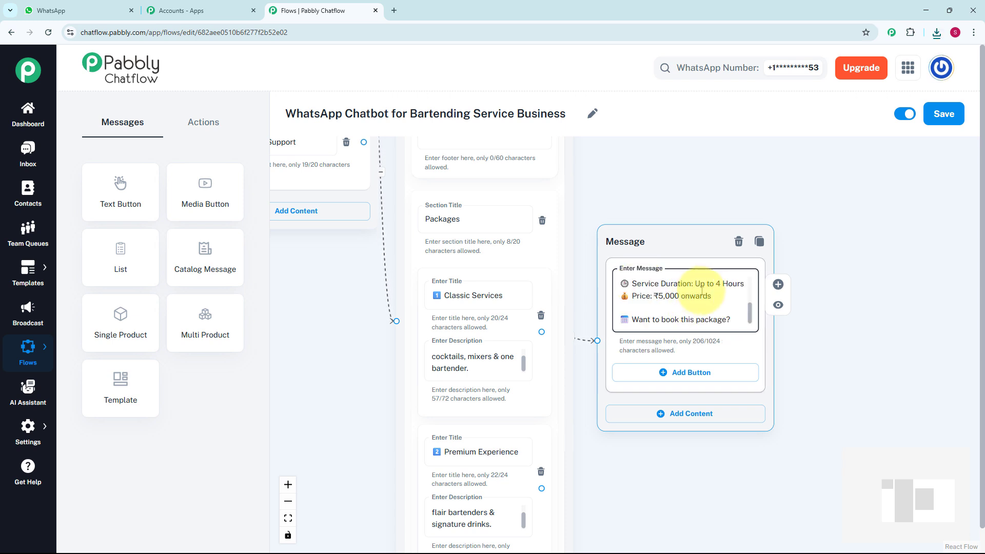
Step: Add media content of type Image to the Classic Services message and upload the classic bar picture
{"action": "left_click", "coordinate": [691, 413]}
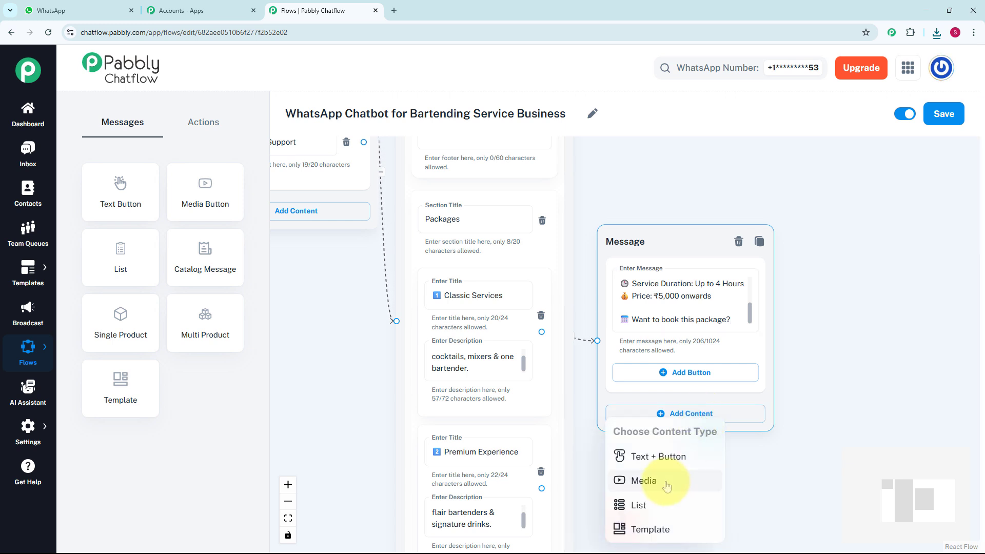
{"action": "left_click", "coordinate": [667, 486]}
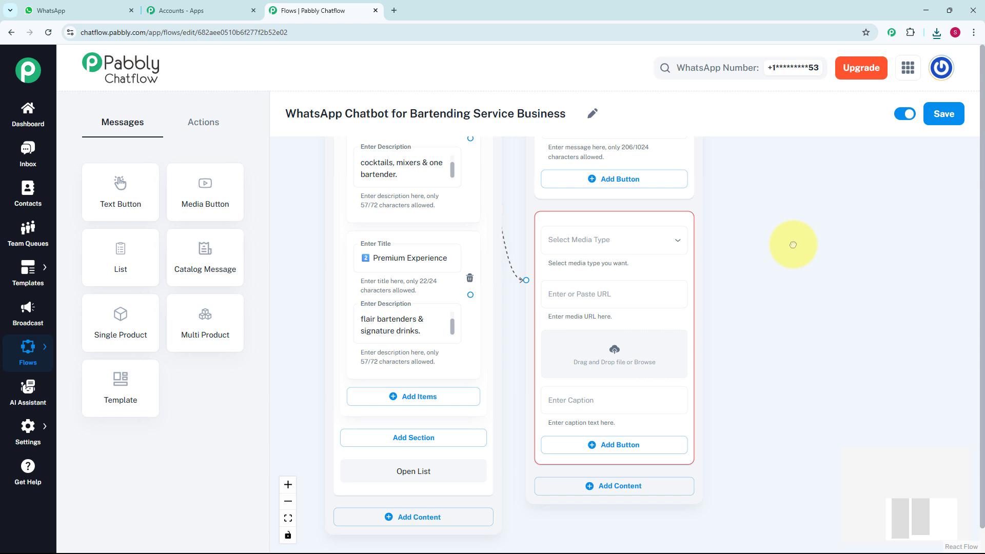
{"action": "left_click", "coordinate": [678, 243]}
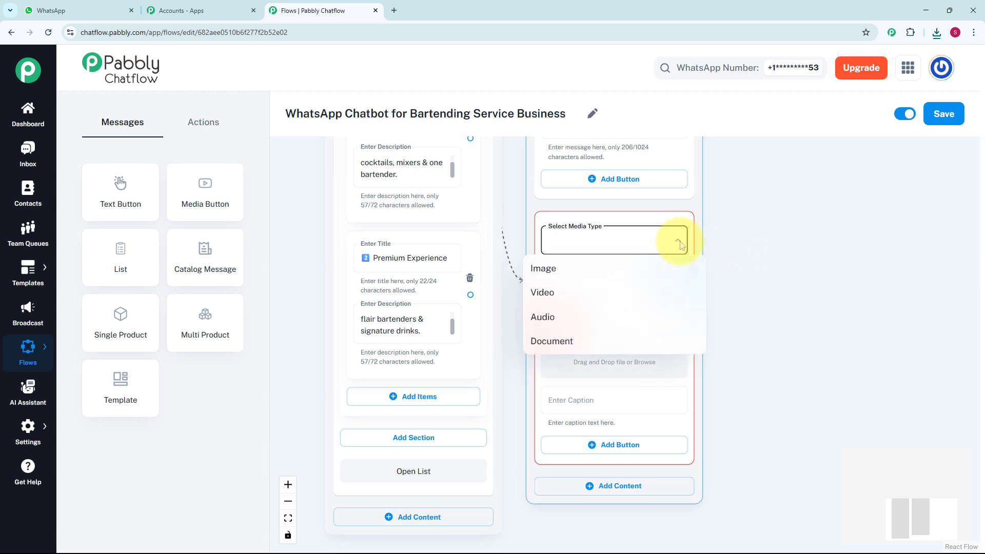
{"action": "left_click", "coordinate": [581, 274]}
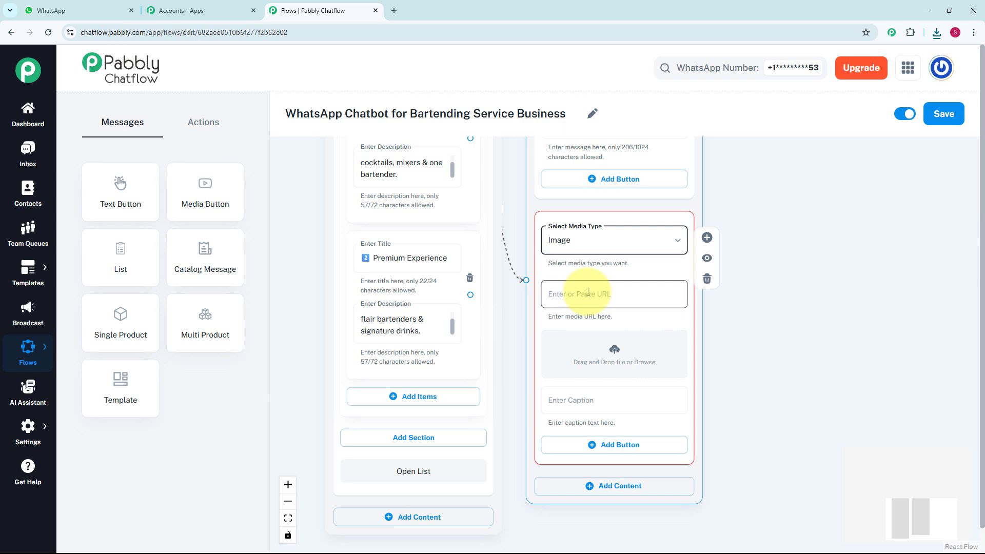
{"action": "left_click", "coordinate": [606, 362]}
{"action": "left_click", "coordinate": [459, 271]}
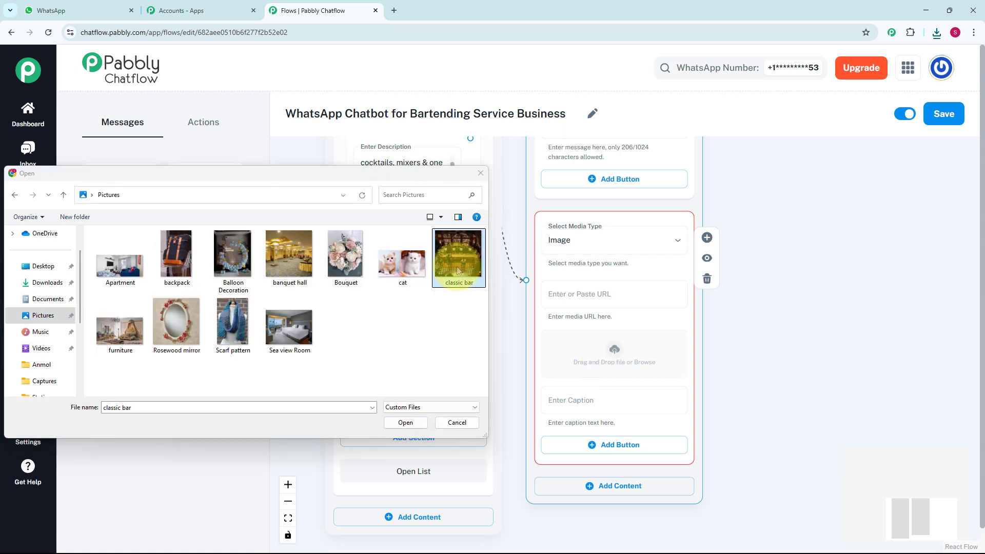
{"action": "left_click", "coordinate": [410, 423]}
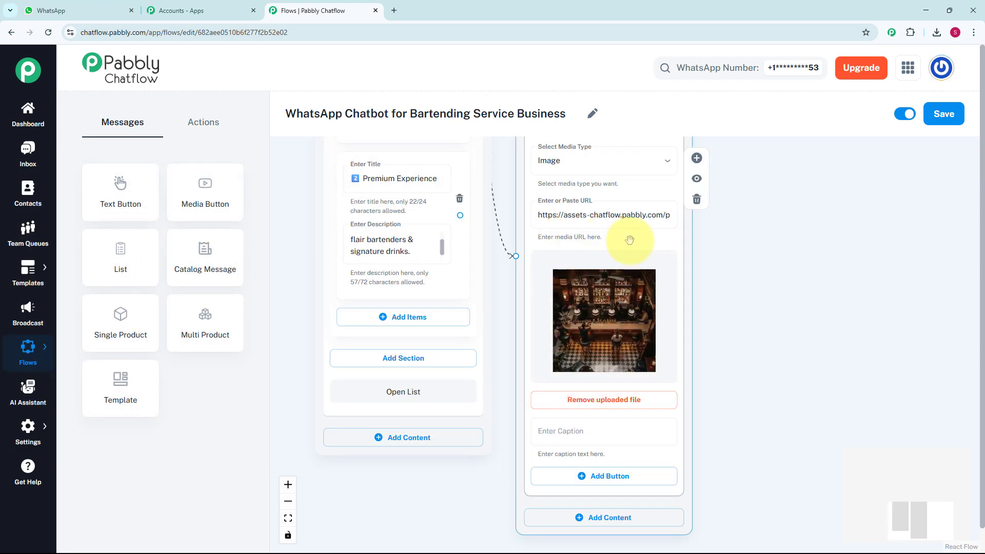
Step: Caption the classic bar image "Classic Bar" and add a button labelled "Book Now" to it
{"action": "left_click", "coordinate": [603, 439]}
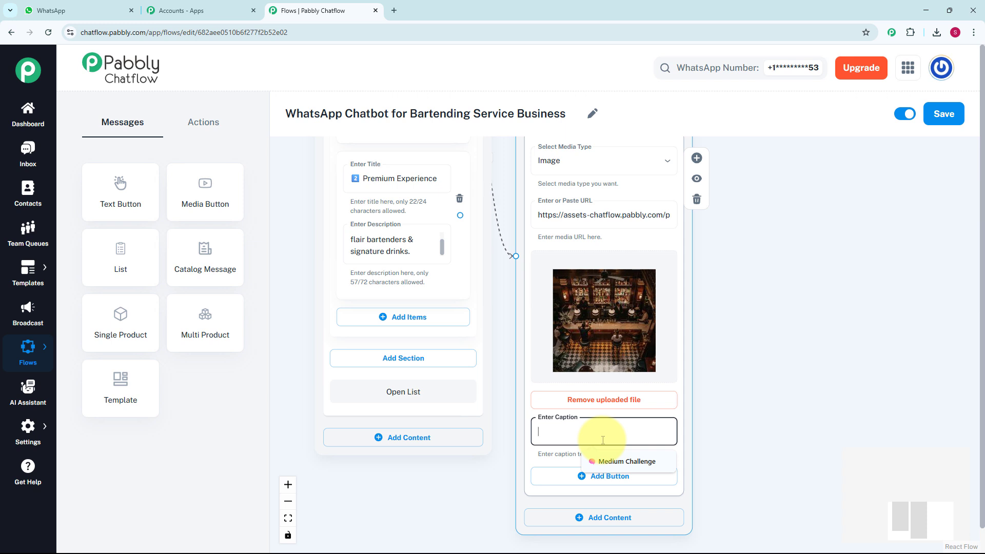
{"action": "type", "text": "Classic Bar"}
{"action": "left_click_drag", "start_coordinate": [750, 462], "coordinate": [726, 369]}
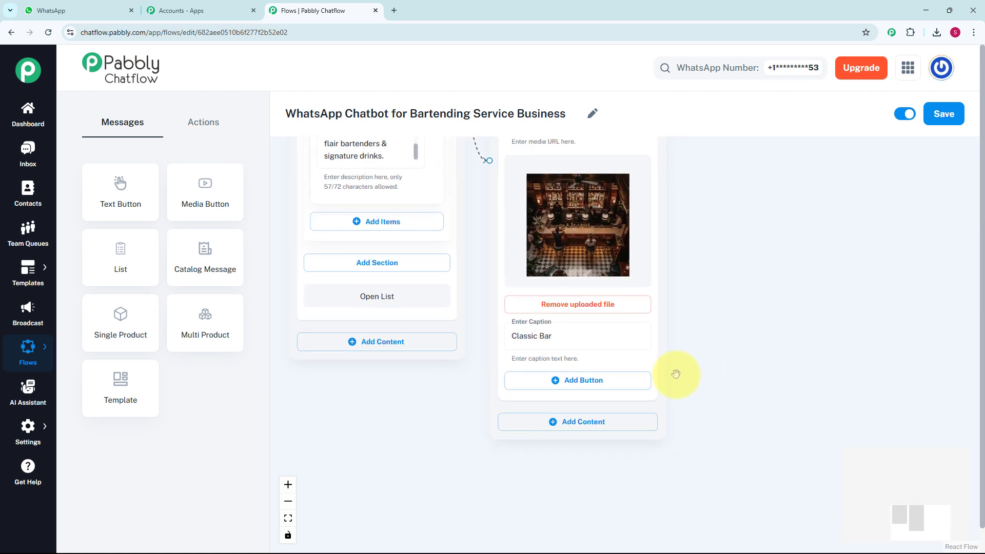
{"action": "left_click", "coordinate": [619, 381]}
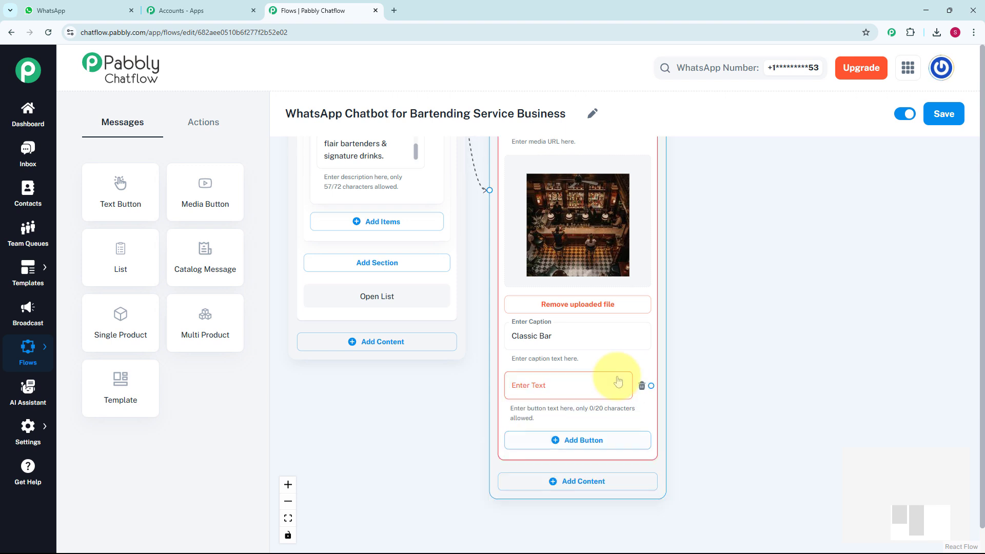
{"action": "left_click", "coordinate": [575, 387]}
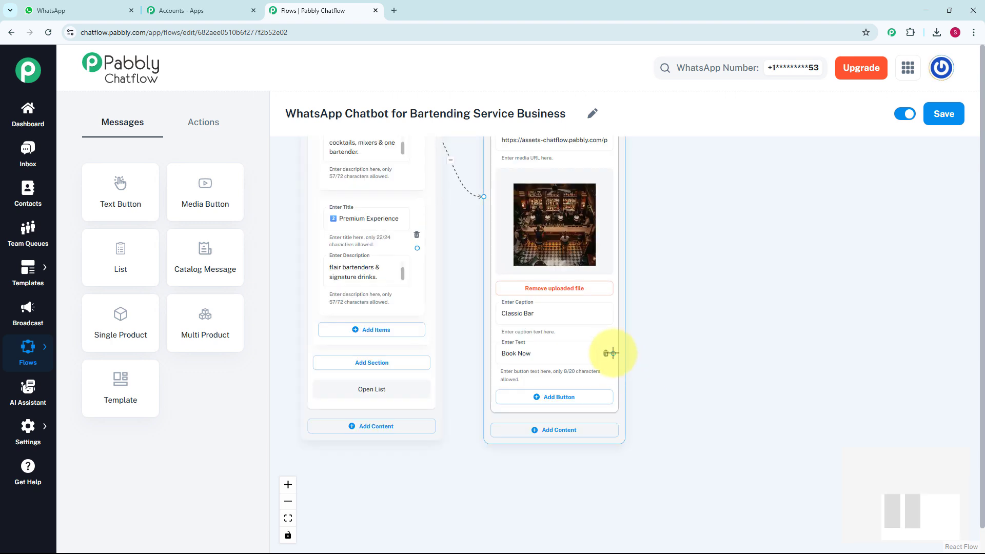
Step: Add an Ask Question node linked from Book Now, with a message requesting full name, event type, date & time and location
{"action": "left_click", "coordinate": [204, 121]}
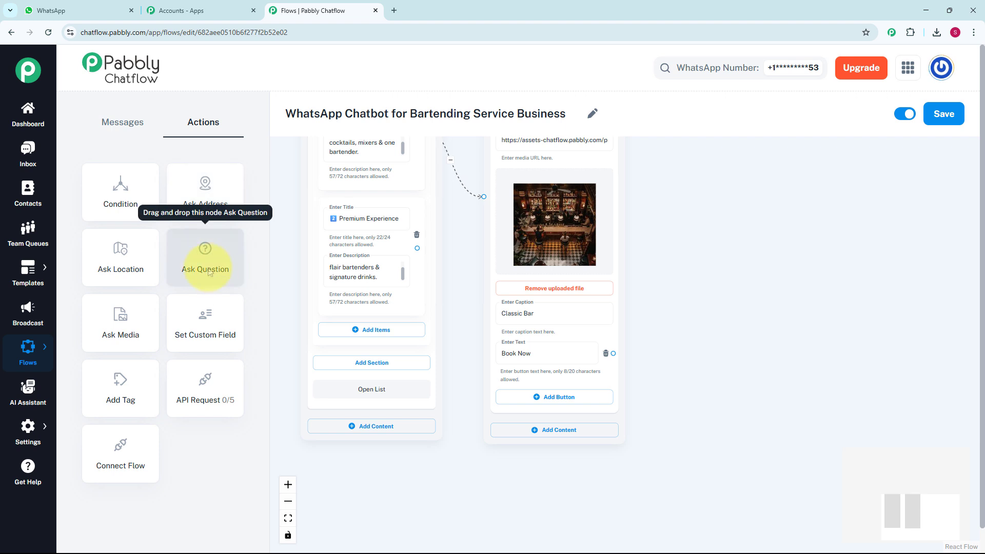
{"action": "left_click_drag", "start_coordinate": [209, 270], "coordinate": [539, 286]}
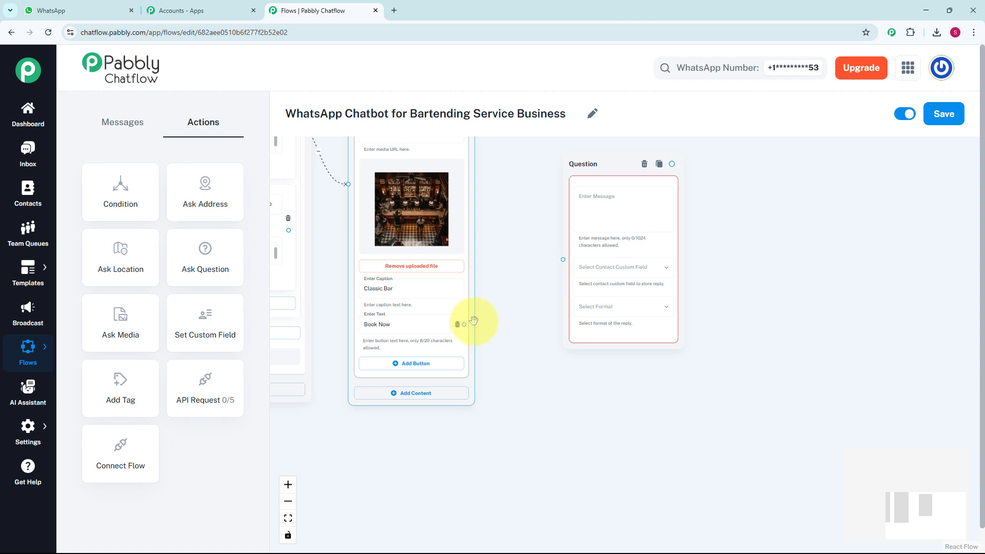
{"action": "left_click_drag", "start_coordinate": [465, 324], "coordinate": [561, 260]}
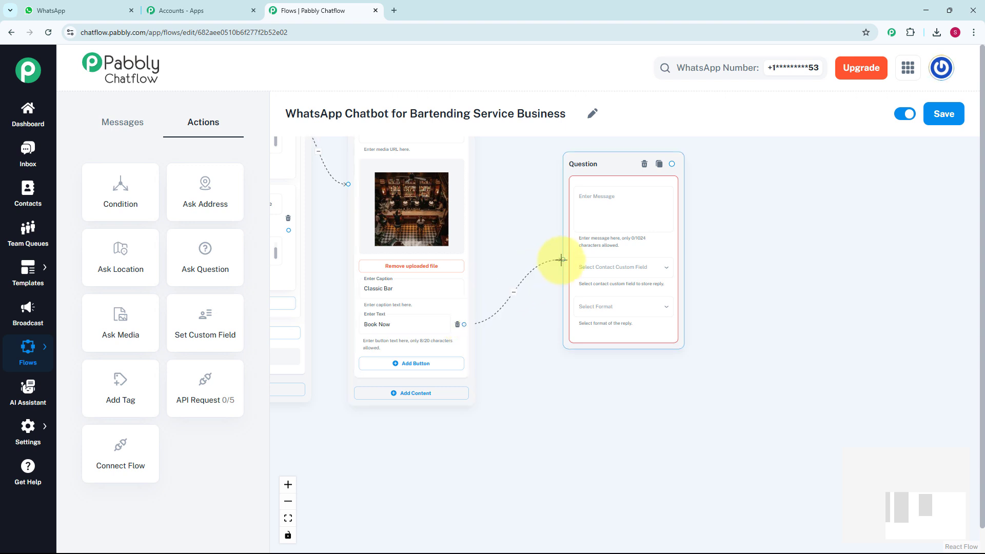
{"action": "left_click", "coordinate": [617, 198]}
{"action": "key", "text": "ctrl+v"}
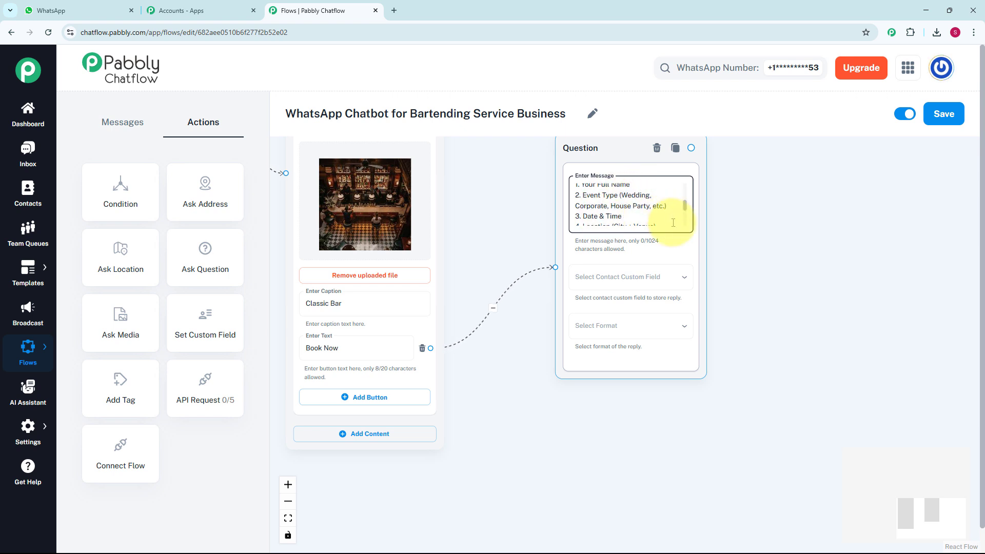
Step: Store the booking question's reply in the Details contact custom field and set the reply format to Any
{"action": "left_click", "coordinate": [667, 278]}
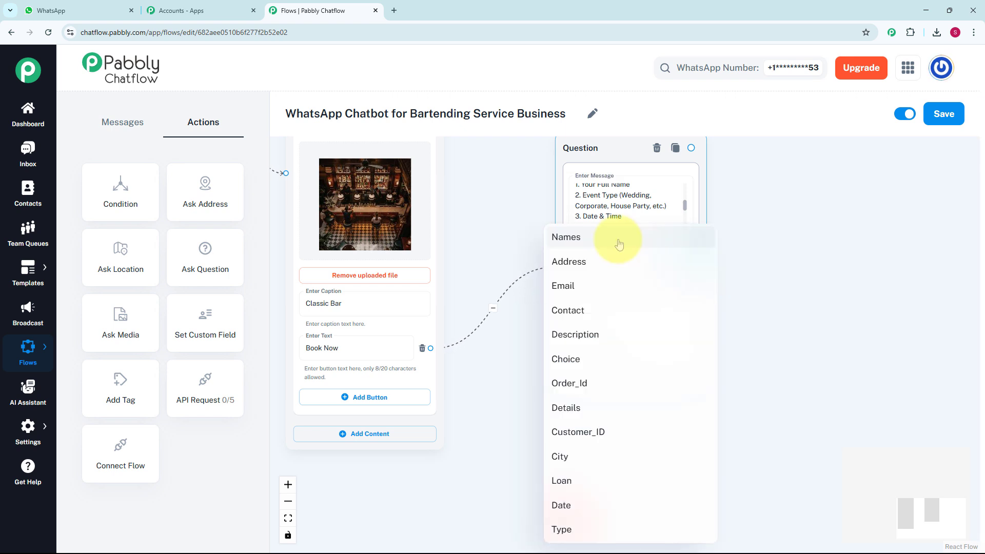
{"action": "left_click", "coordinate": [43, 430]}
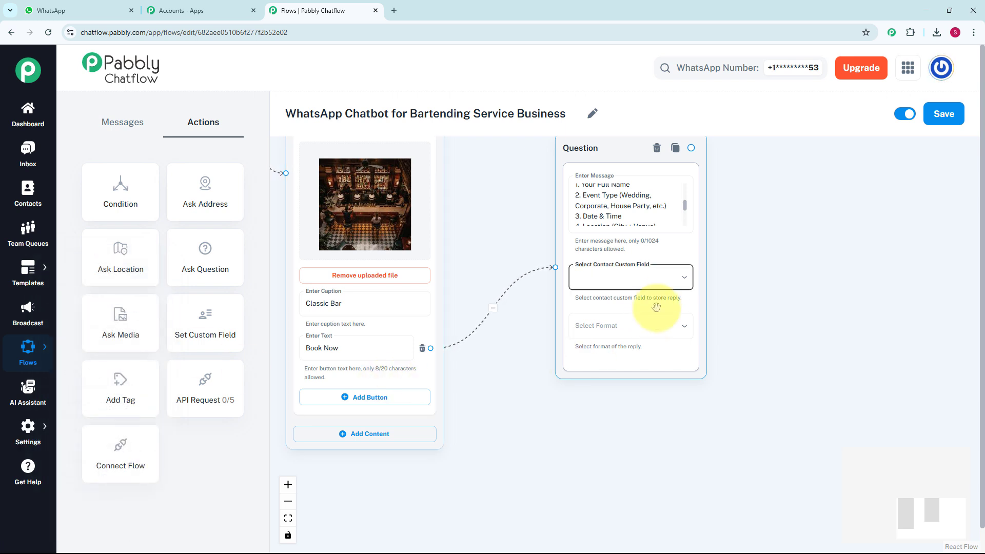
{"action": "left_click", "coordinate": [681, 276]}
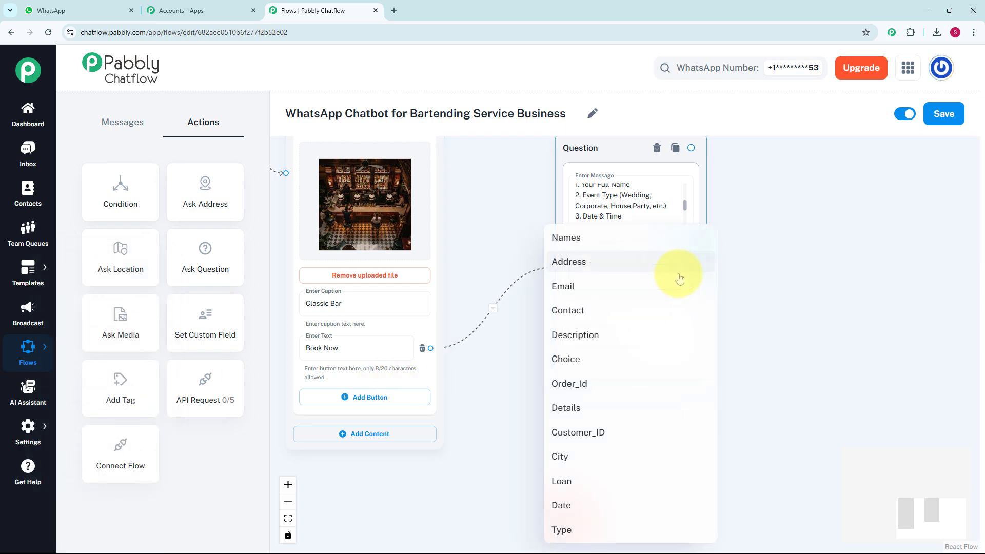
{"action": "left_click", "coordinate": [575, 408]}
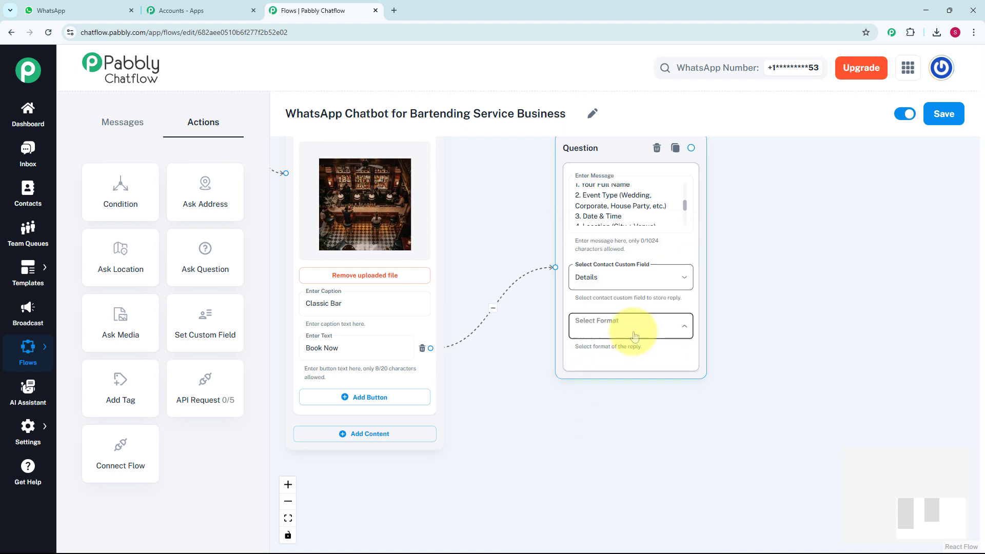
{"action": "left_click", "coordinate": [631, 329]}
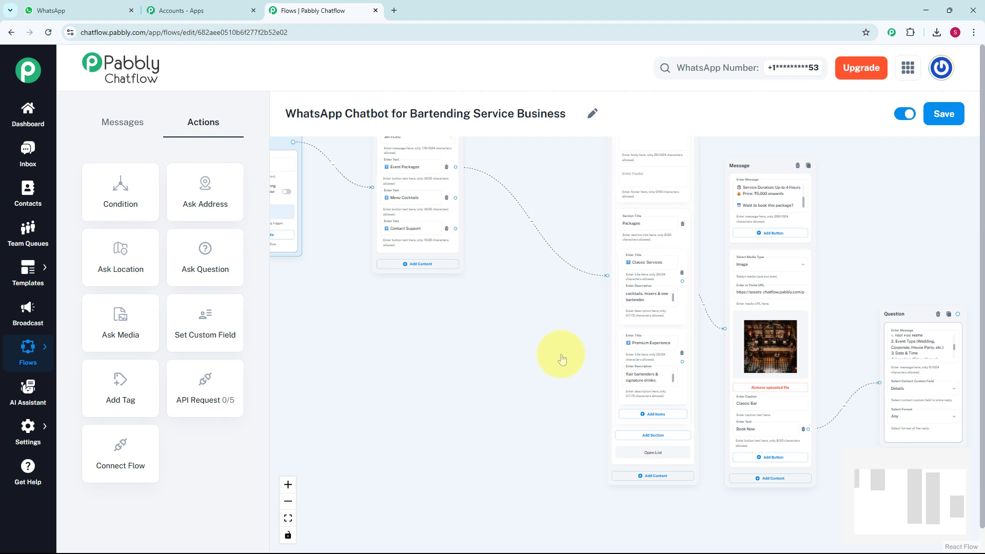
Step: Connect a new Text + Button message to Menu Cocktails and enter the drinks list, including Cosmopolitan, Whiskey Sour, Berry Fizz (Mocktail) and Apple Cider Mule
{"action": "scroll", "coordinate": [457, 202], "scroll_direction": "up", "scroll_amount": 5}
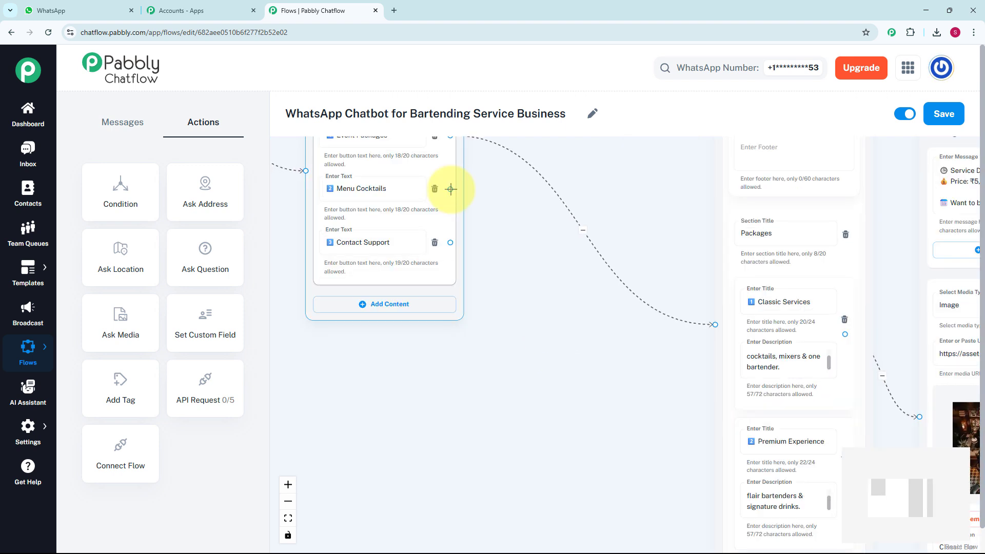
{"action": "left_click_drag", "start_coordinate": [450, 189], "coordinate": [527, 268]}
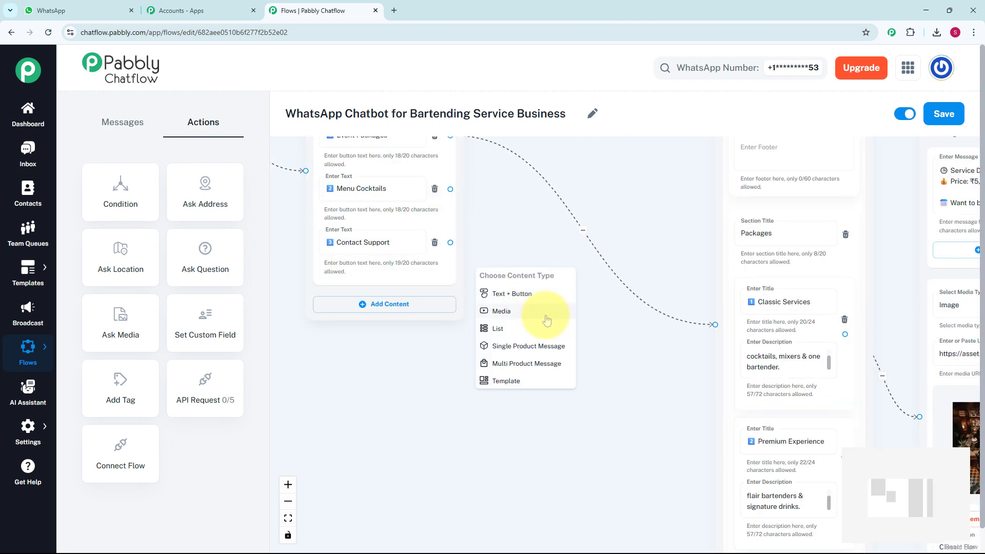
{"action": "left_click", "coordinate": [532, 292]}
{"action": "left_click", "coordinate": [529, 328]}
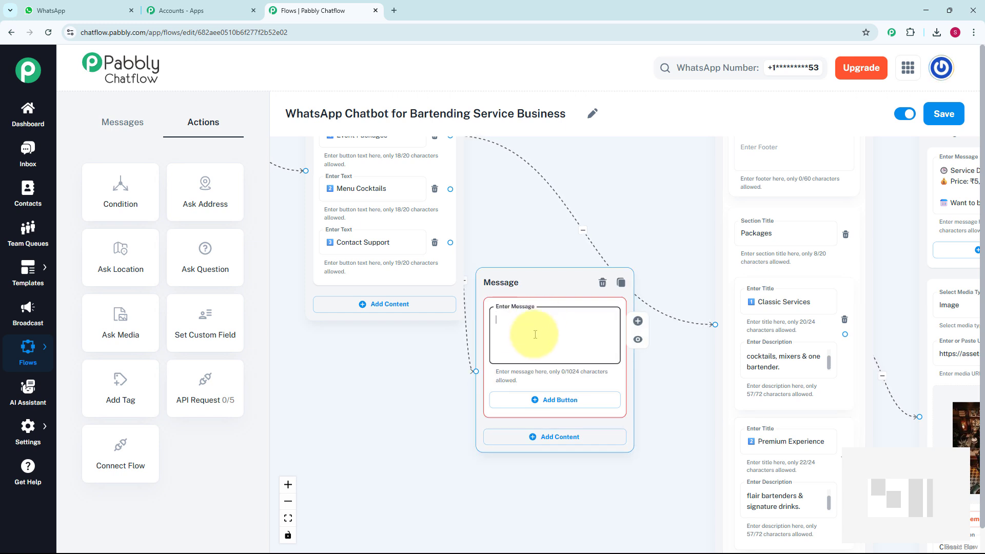
{"action": "key", "text": "ctrl+v"}
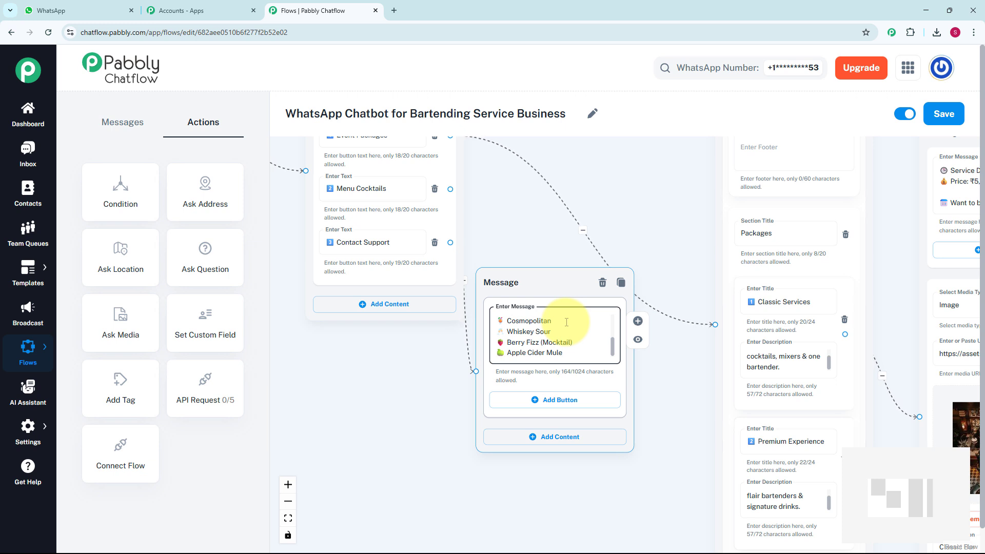
{"action": "left_click_drag", "start_coordinate": [539, 279], "coordinate": [593, 202]}
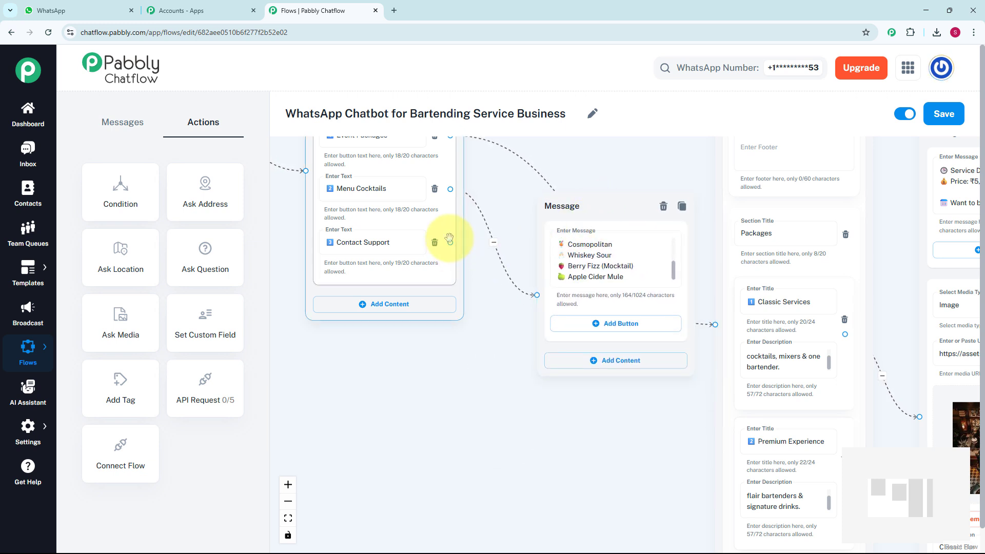
Step: Connect a new Text + Button message to Contact Support and enter the business's phone number, e-mail and website
{"action": "left_click_drag", "start_coordinate": [451, 242], "coordinate": [493, 451]}
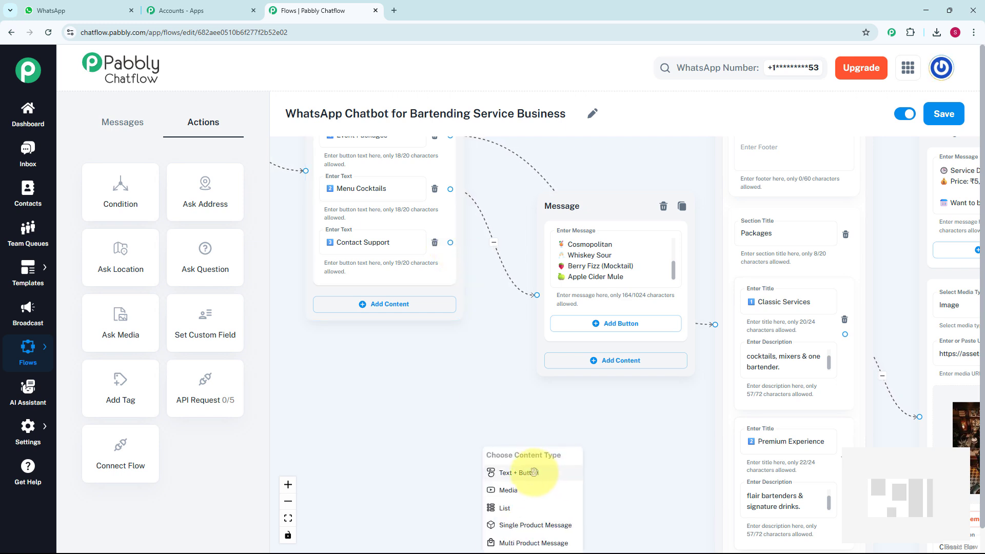
{"action": "left_click", "coordinate": [537, 474]}
{"action": "left_click_drag", "start_coordinate": [556, 457], "coordinate": [616, 398]}
{"action": "left_click", "coordinate": [615, 452]}
{"action": "key", "text": "ctrl+v"}
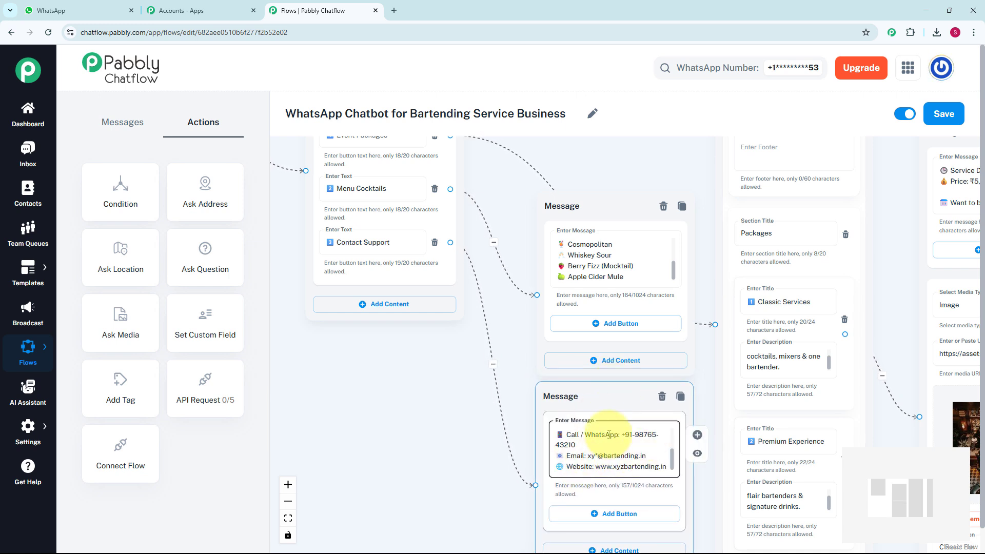
Step: Space out the contact support and cocktail menu messages below the welcome menu's connections, and save the flow
{"action": "scroll", "coordinate": [431, 389], "scroll_direction": "down", "scroll_amount": 3}
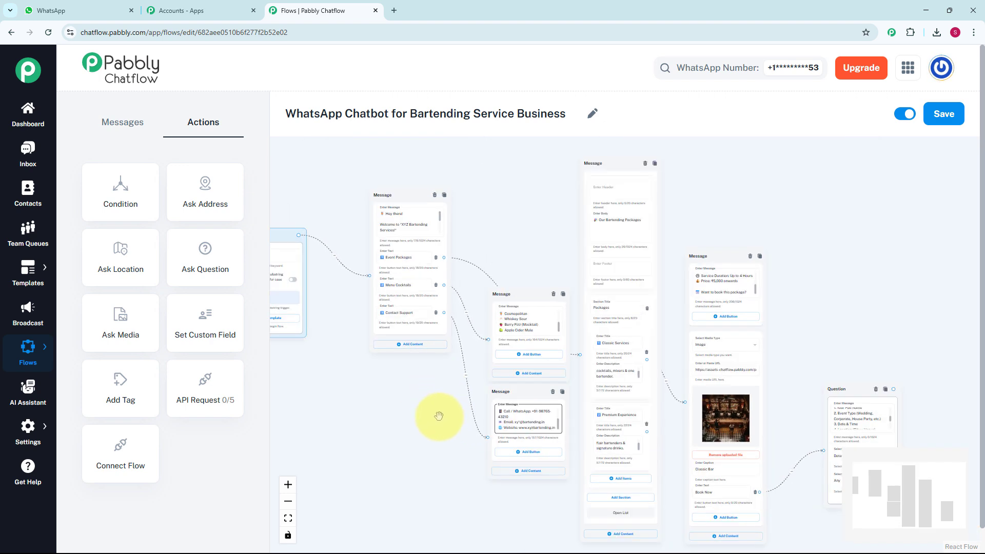
{"action": "scroll", "coordinate": [437, 412], "scroll_direction": "down", "scroll_amount": 2}
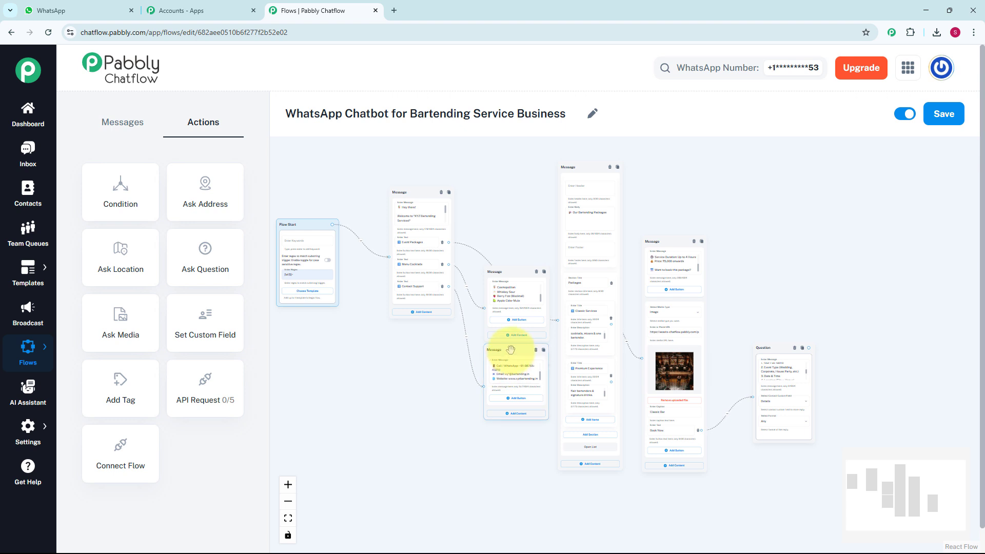
{"action": "left_click_drag", "start_coordinate": [510, 349], "coordinate": [509, 458]}
{"action": "left_click_drag", "start_coordinate": [507, 270], "coordinate": [511, 338]}
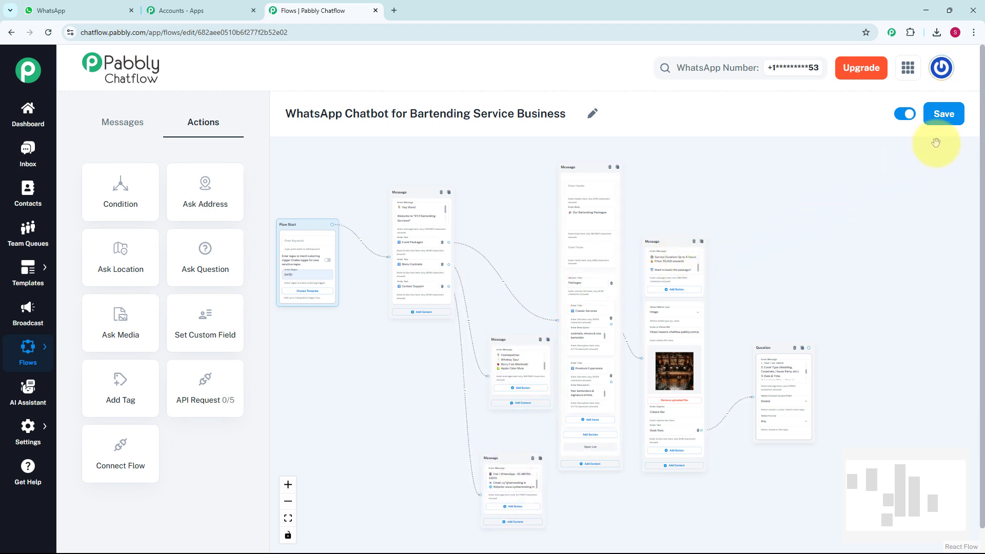
{"action": "left_click", "coordinate": [943, 115]}
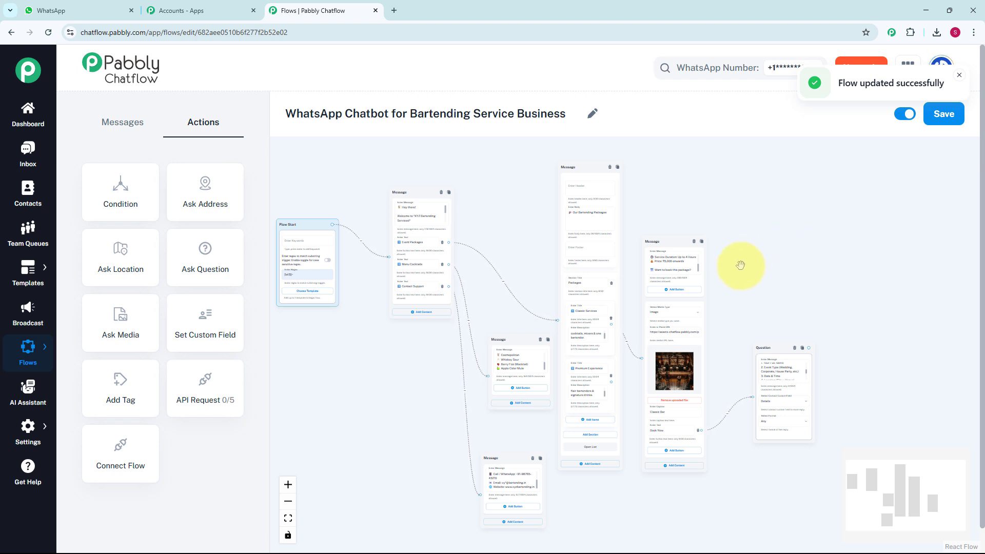
Step: Open the most recent inbox chat and review the bot's replies from the welcome menu through to the booking question
{"action": "left_click", "coordinate": [27, 158]}
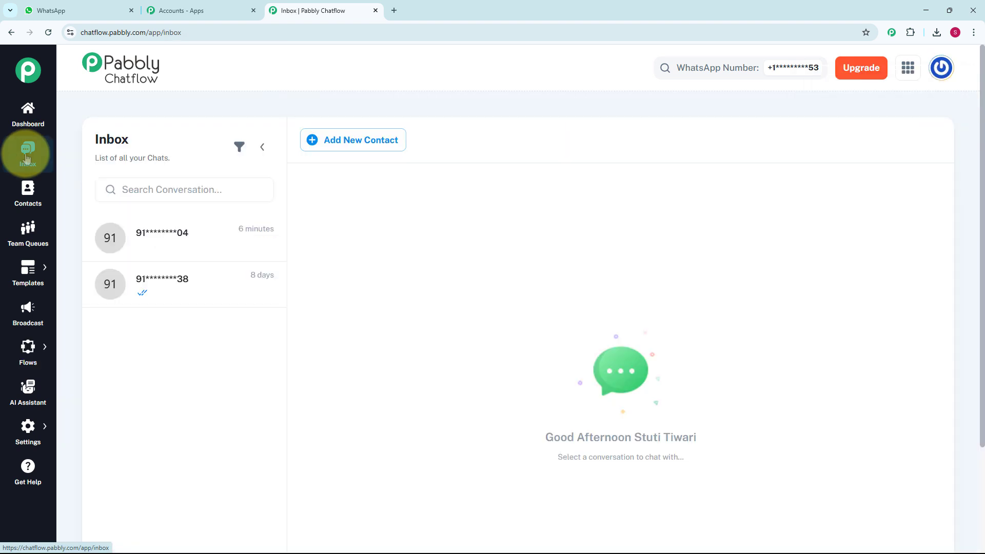
{"action": "left_click", "coordinate": [180, 248]}
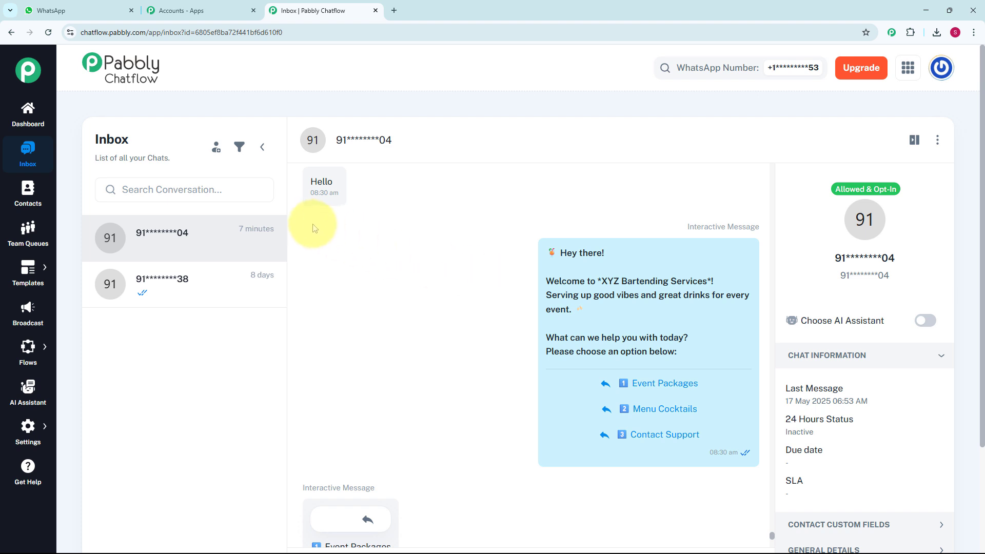
{"action": "scroll", "coordinate": [488, 260], "scroll_direction": "down", "scroll_amount": 2}
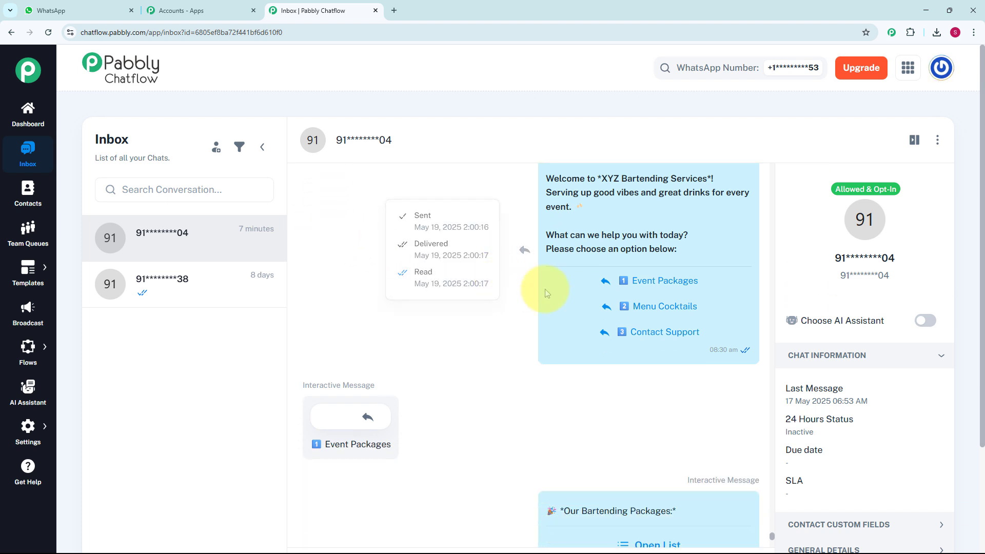
{"action": "scroll", "coordinate": [506, 440], "scroll_direction": "down", "scroll_amount": 4}
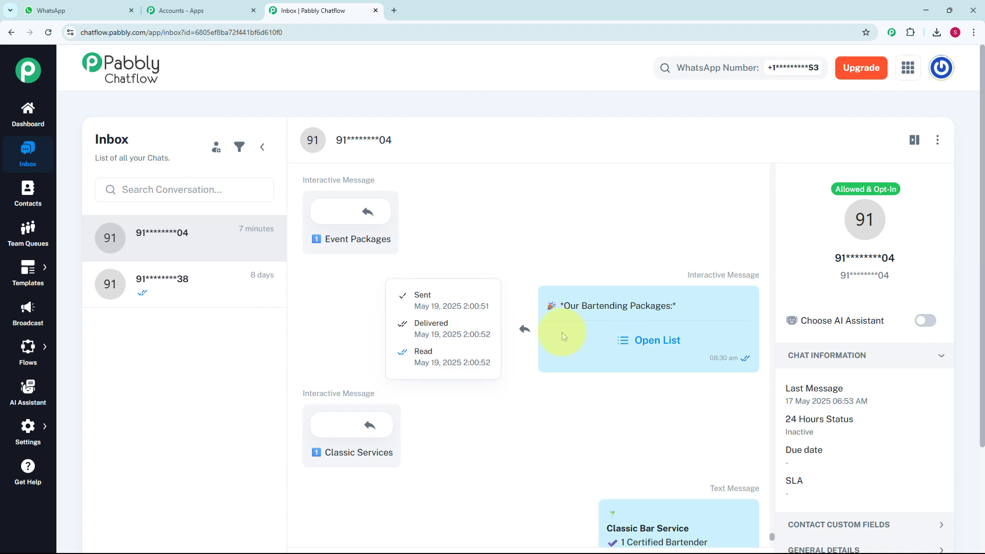
{"action": "scroll", "coordinate": [562, 333], "scroll_direction": "down", "scroll_amount": 7}
{"action": "scroll", "coordinate": [563, 336], "scroll_direction": "down", "scroll_amount": 3}
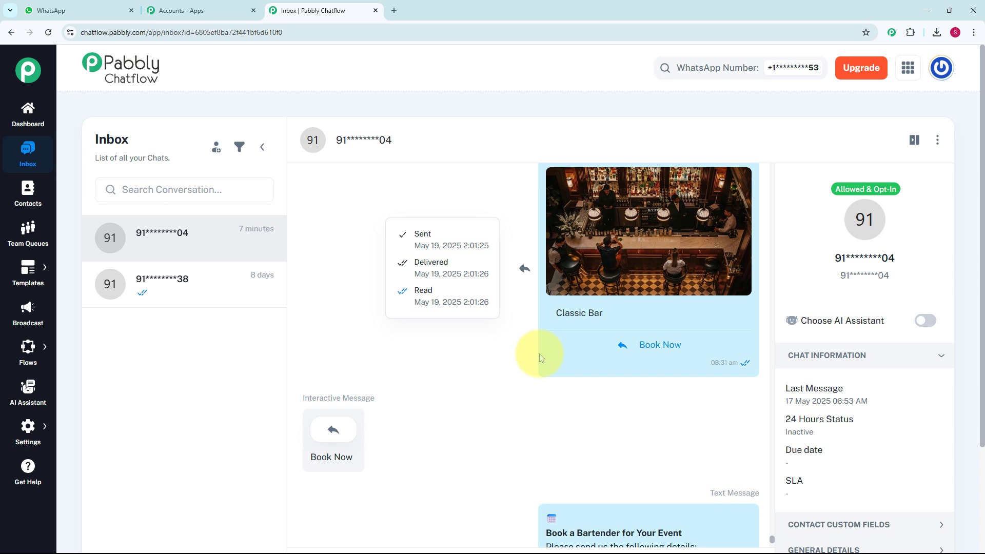
{"action": "scroll", "coordinate": [535, 361], "scroll_direction": "down", "scroll_amount": 3}
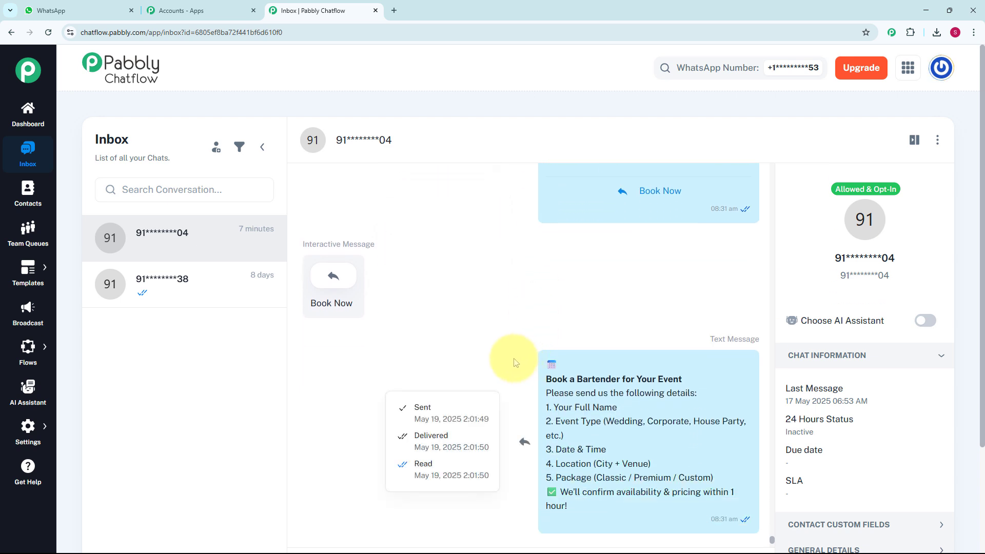
{"action": "mouse_move", "coordinate": [519, 362]}
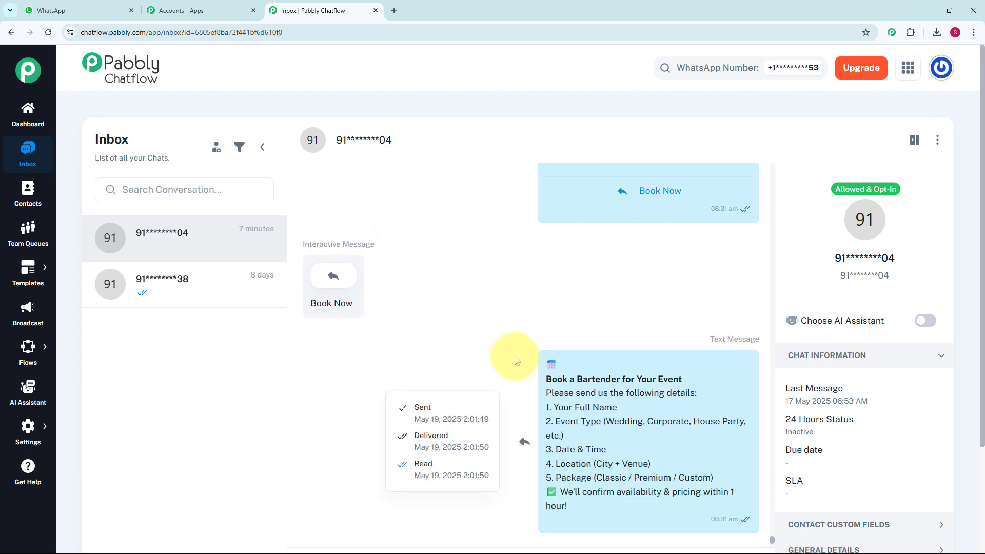